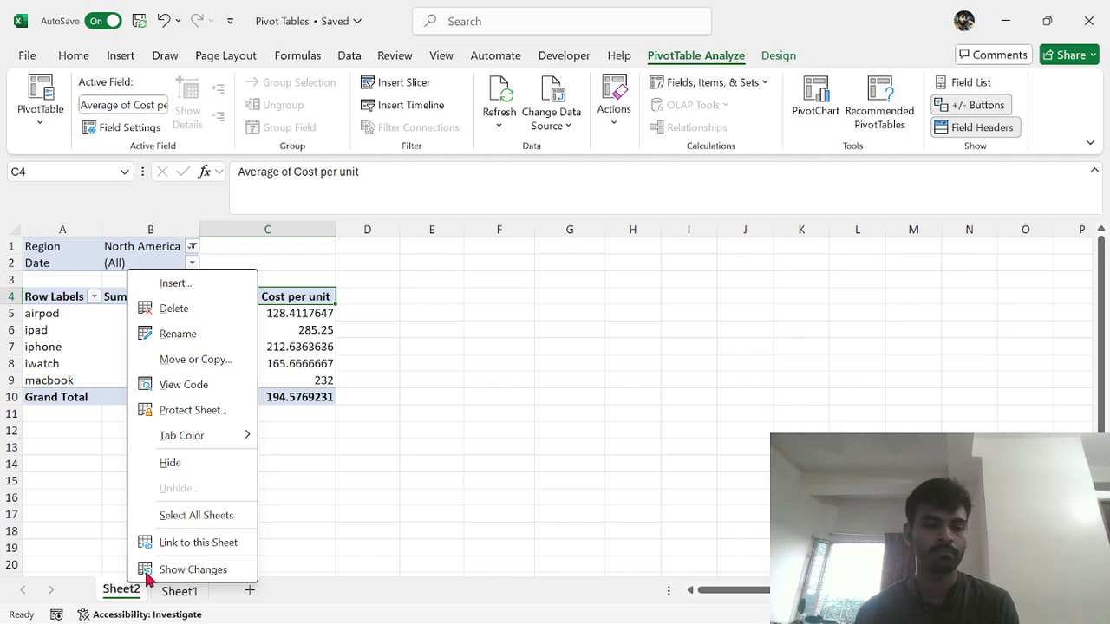
Delete the old pivot table worksheet Sheet2 and confirm its permanent removal.
click(199, 316)
click(529, 370)
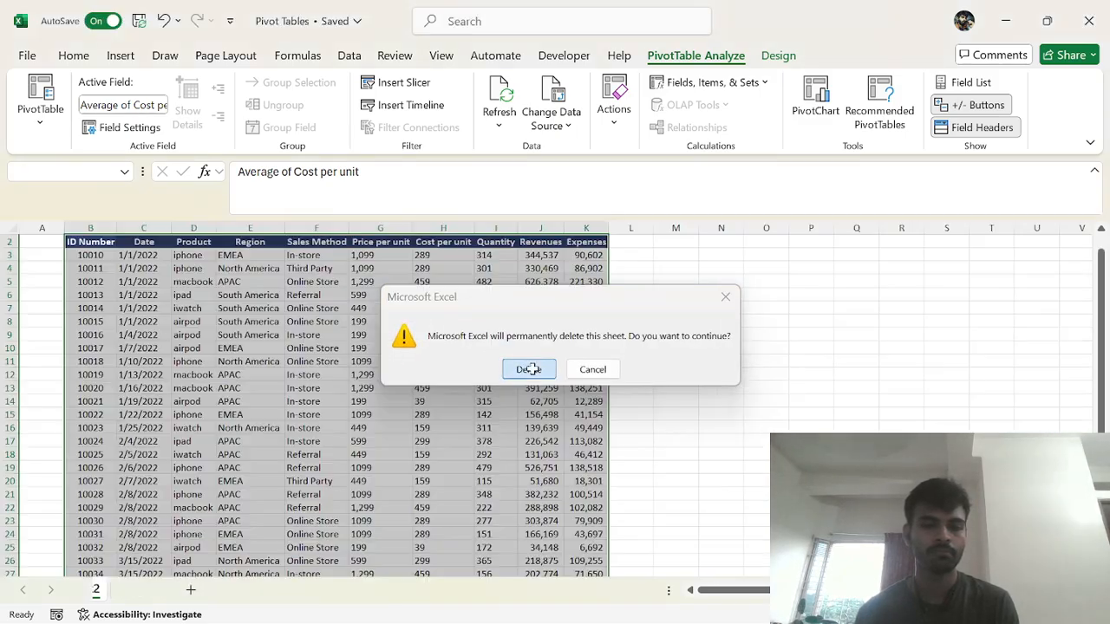
click(691, 371)
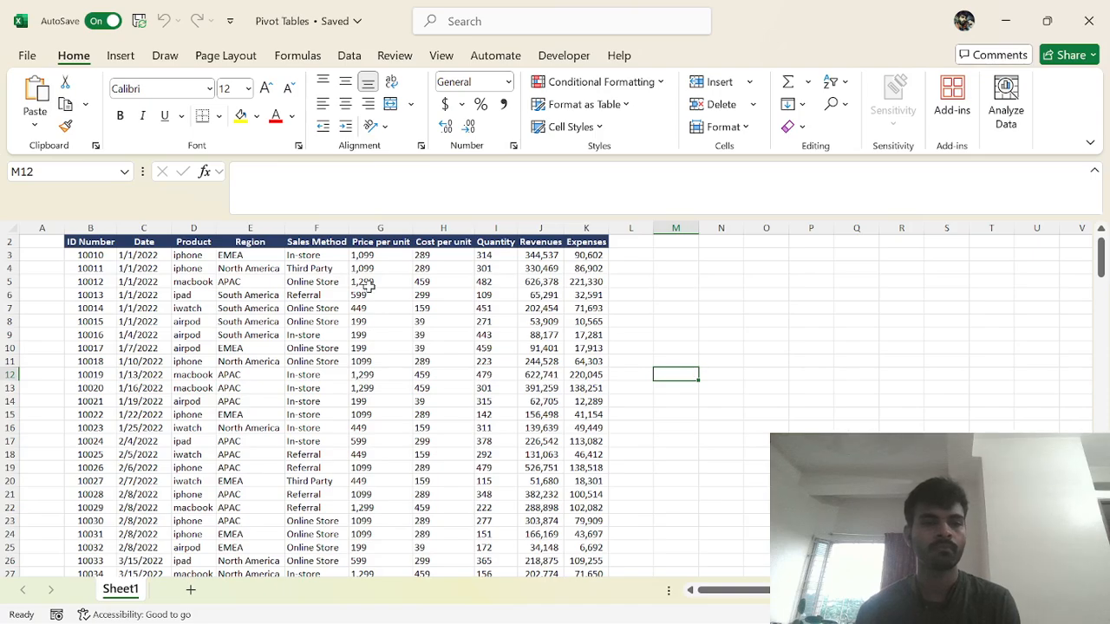
Select the entire sales data range on Sheet1, from the ID Number header through the last Expenses row.
scroll(154, 280, up, 1)
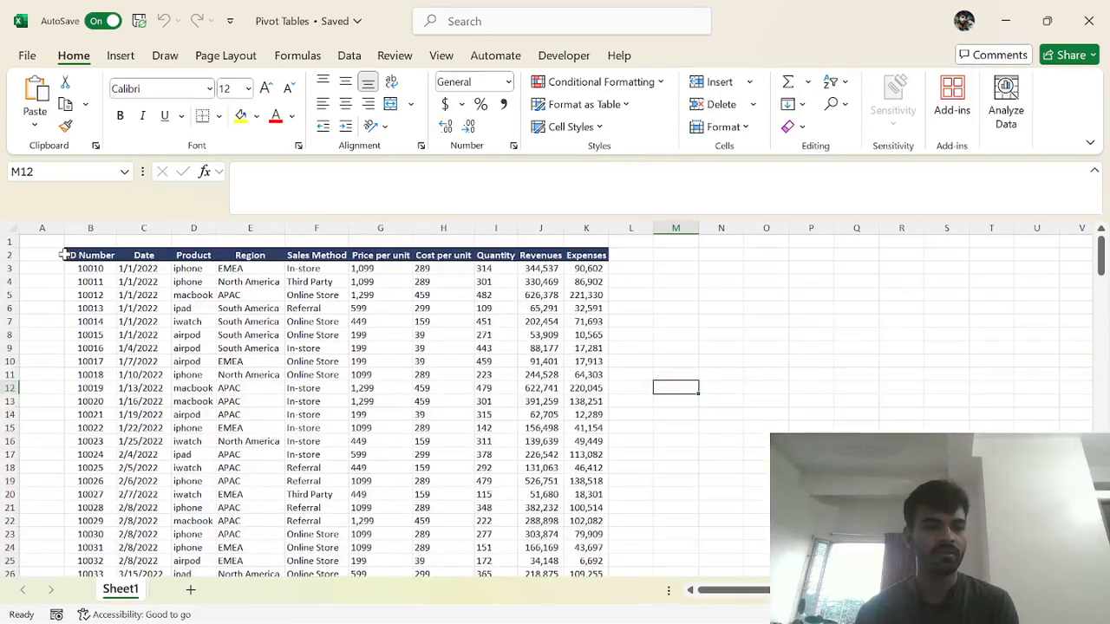
drag(66, 255, 63, 255)
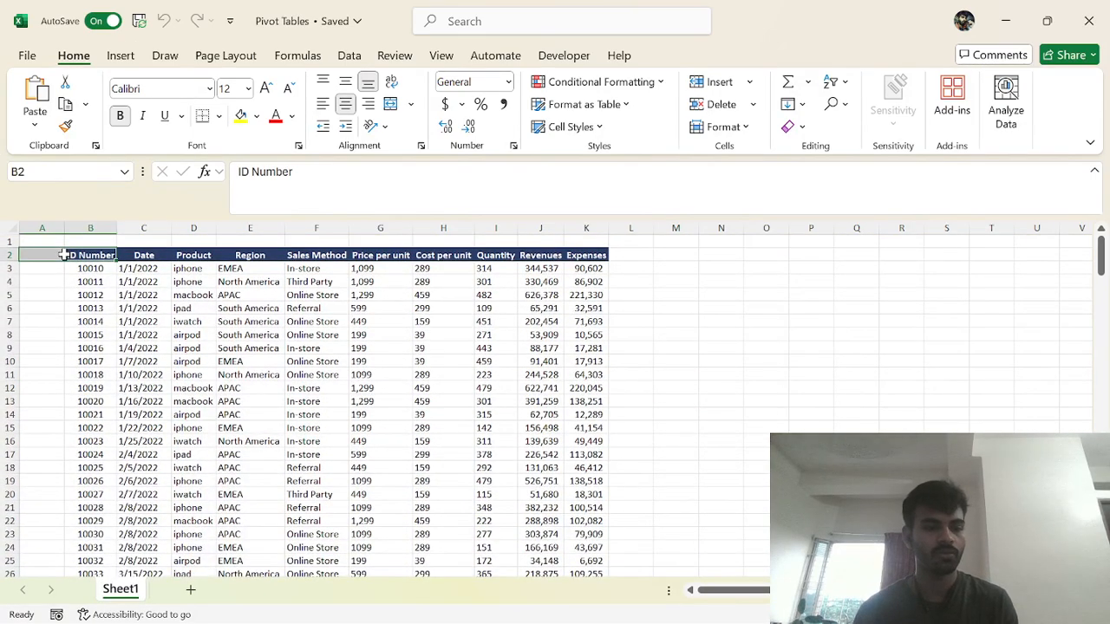
click(591, 254)
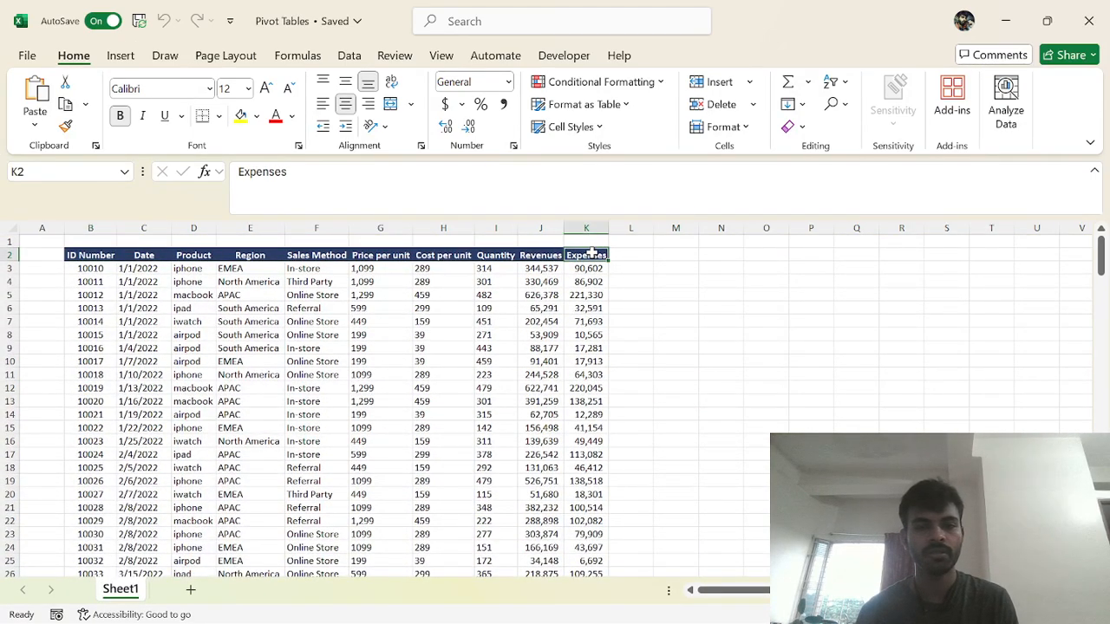
click(86, 255)
key(ctrl+shift+Down)
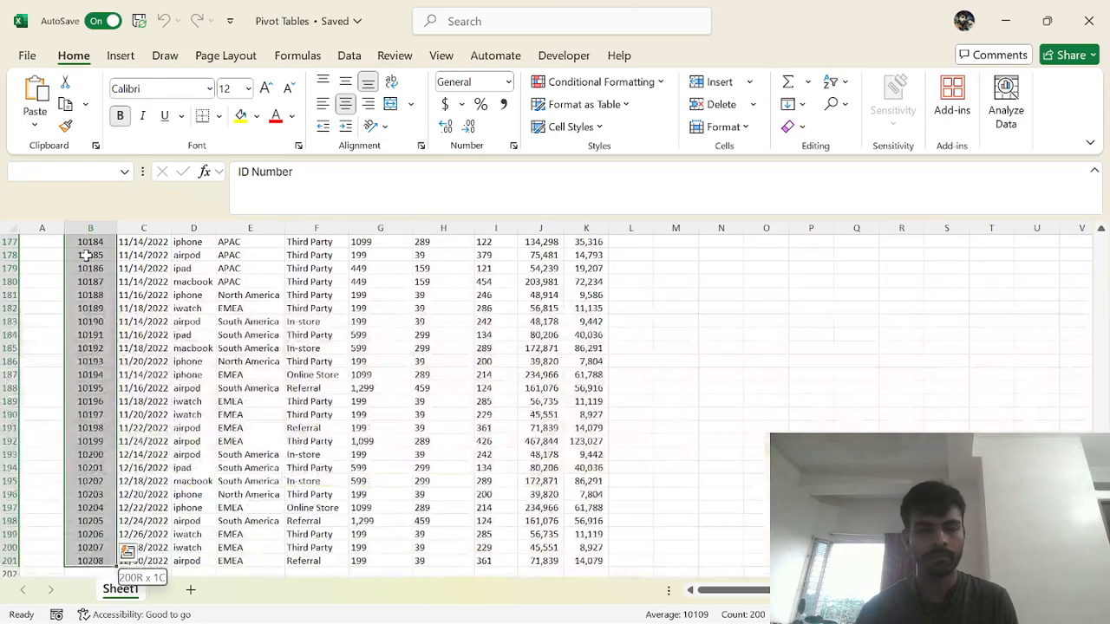
key(ctrl+shift+Right)
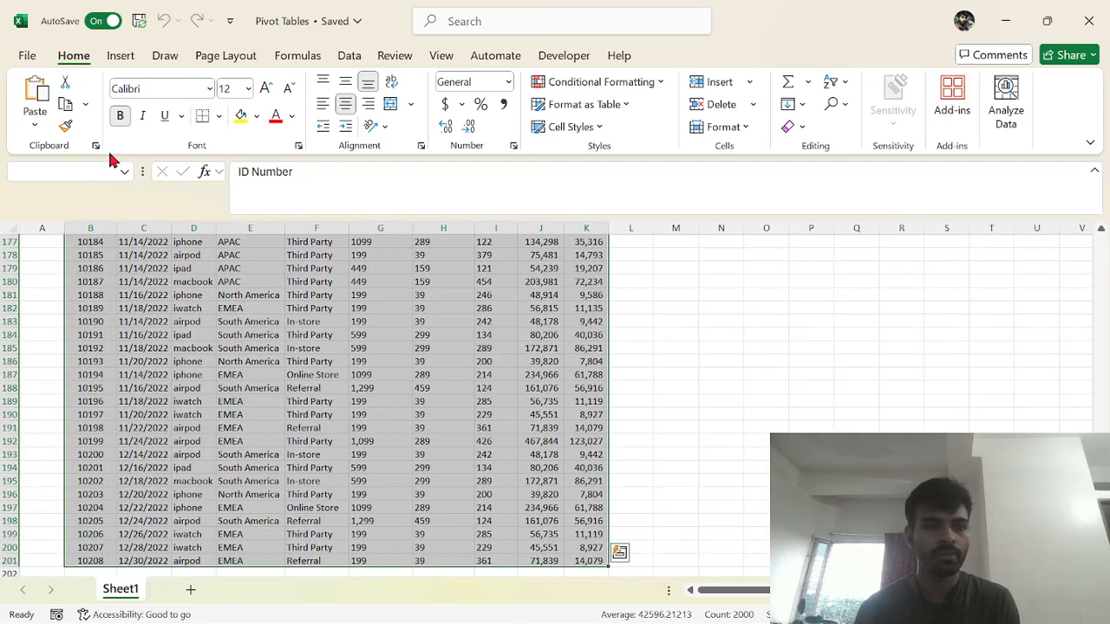
click(124, 56)
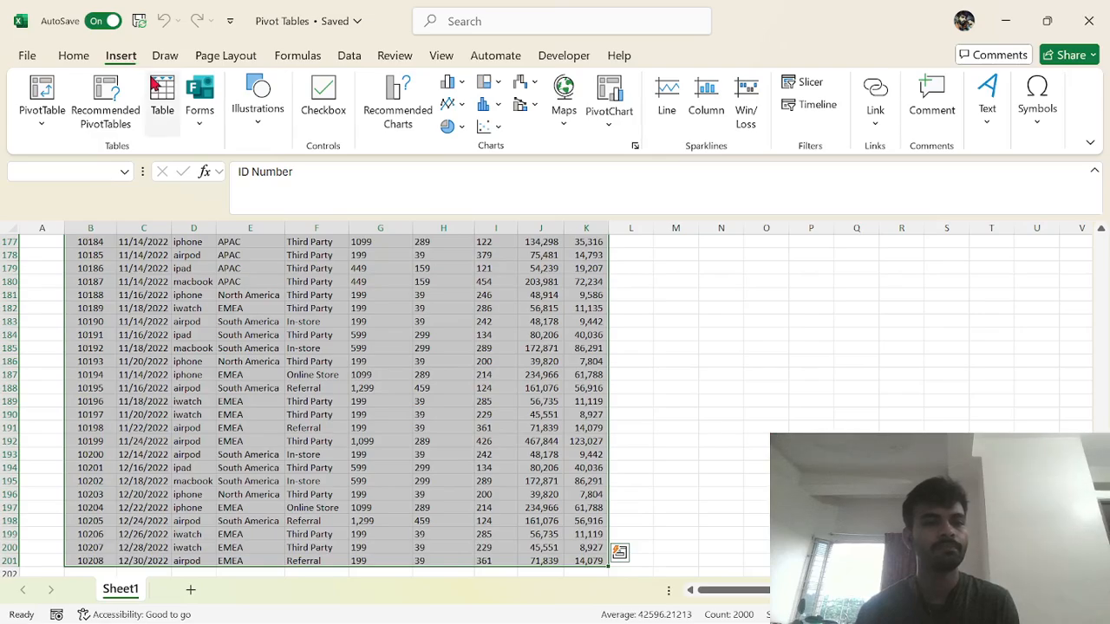
click(52, 119)
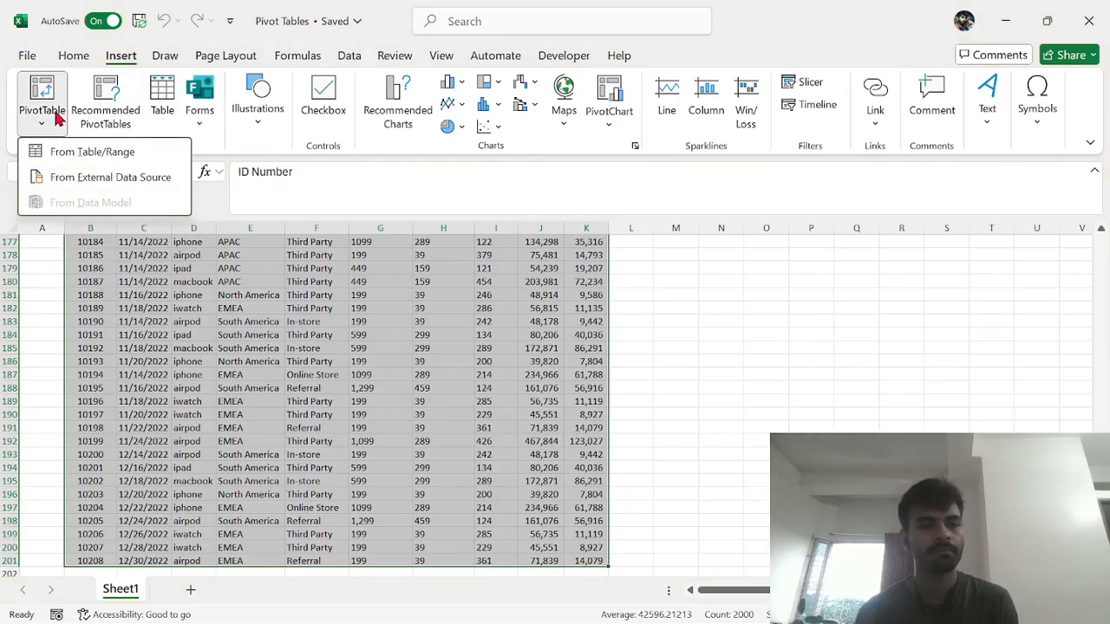
click(107, 114)
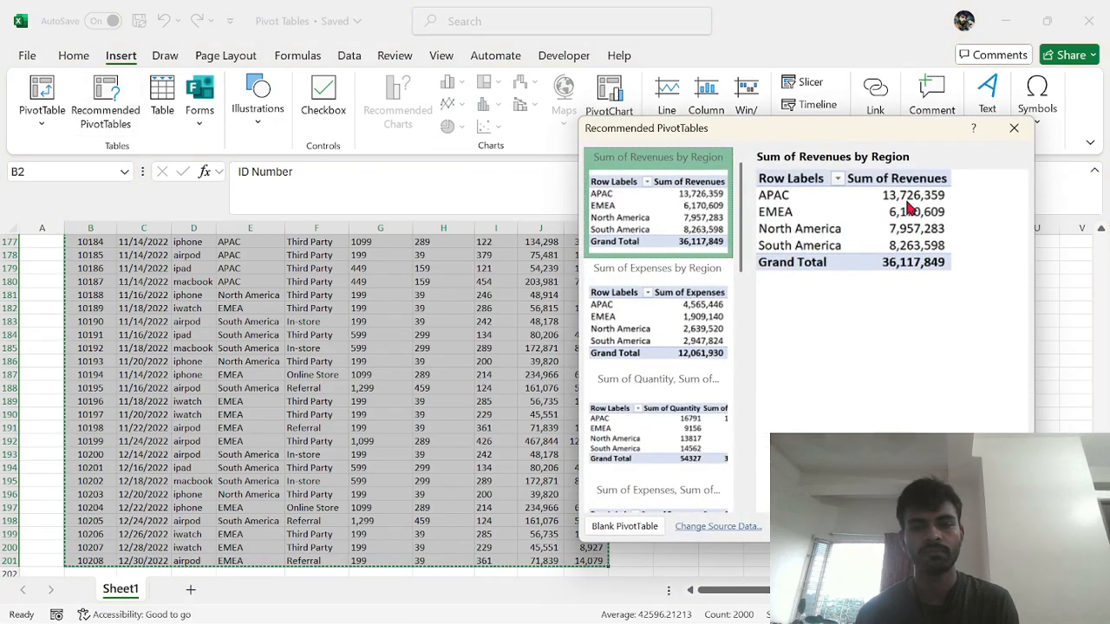
click(1013, 129)
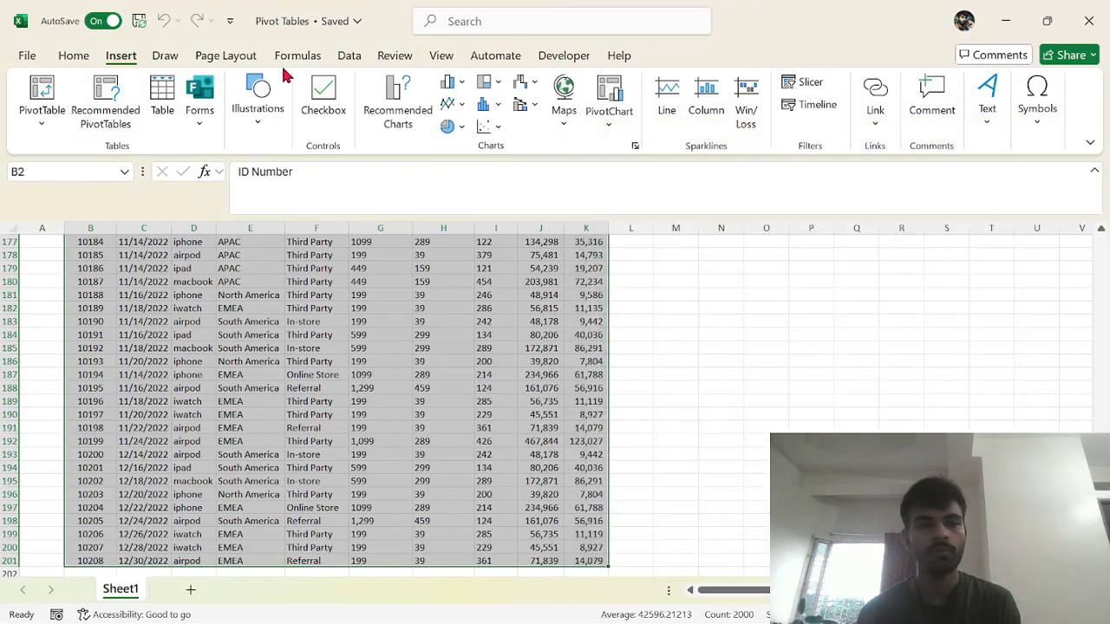
Create a PivotTable from the range Sheet1!$B$2:$K$201 on a new worksheet.
click(32, 103)
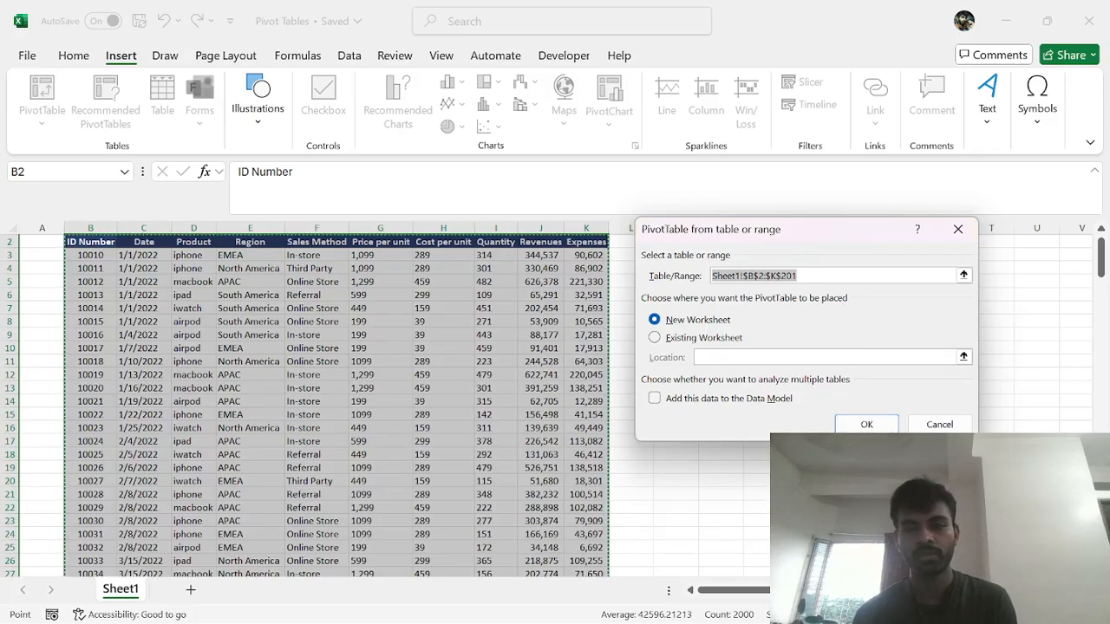
click(866, 425)
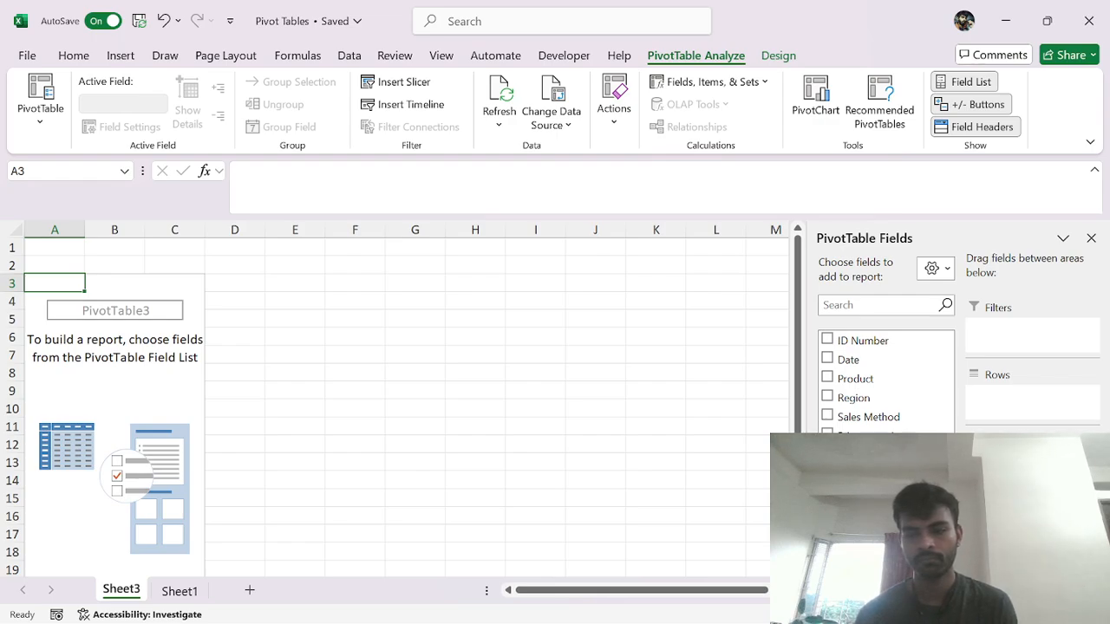
Add Expenses and Revenues to the PivotTable as summed values and place Product in Rows.
click(827, 474)
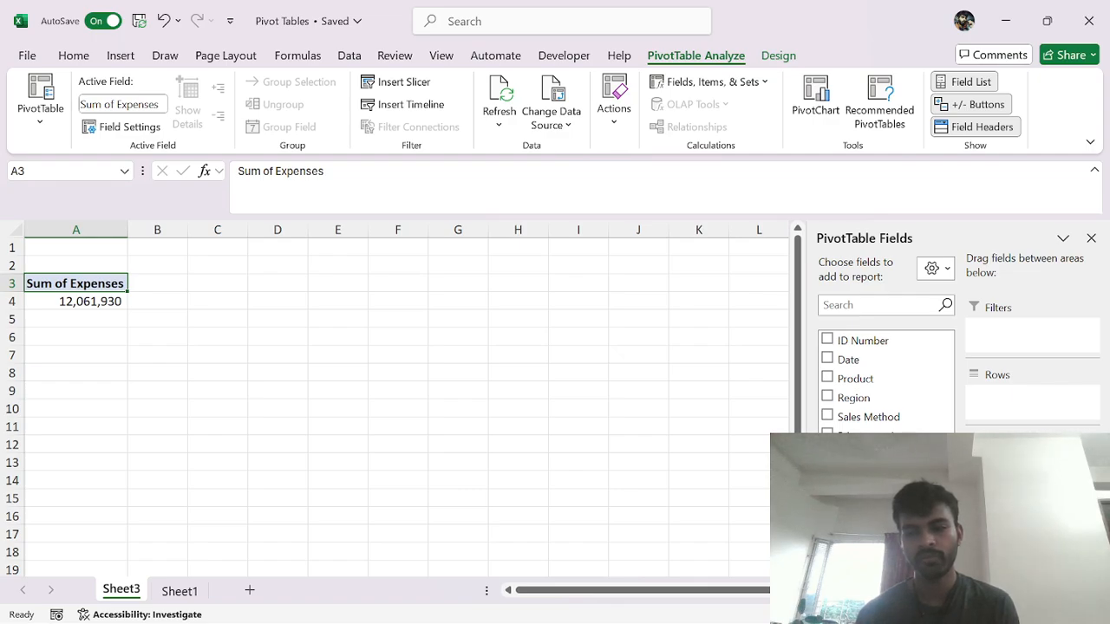
click(827, 494)
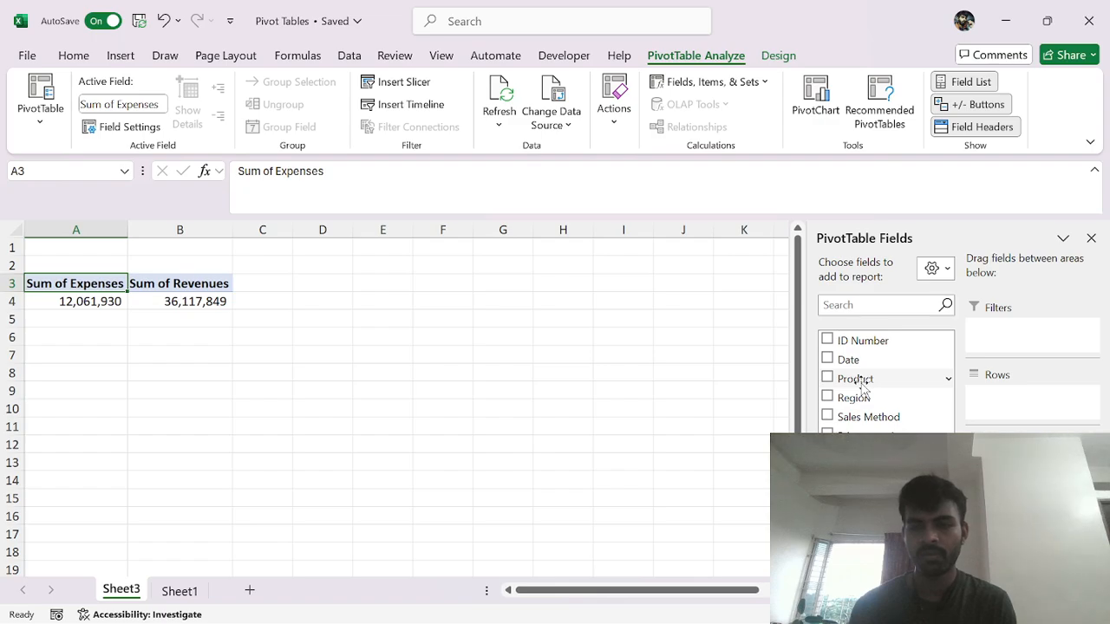
drag(858, 382, 1010, 403)
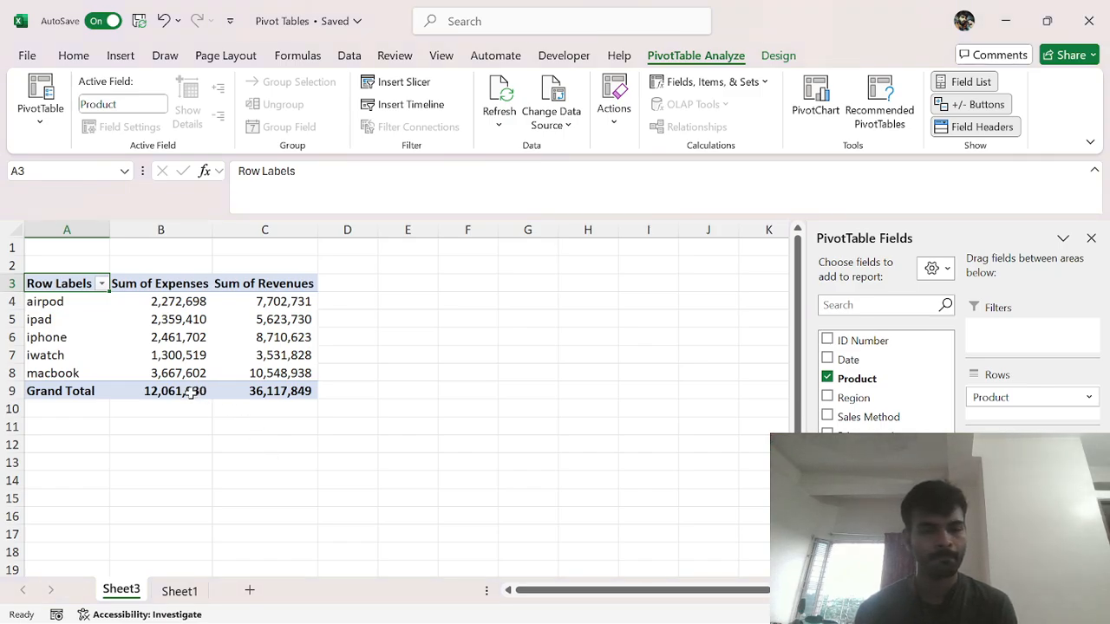
Add Date as a report filter and restrict the PivotTable to 1/13/2022.
mouse_move(189, 393)
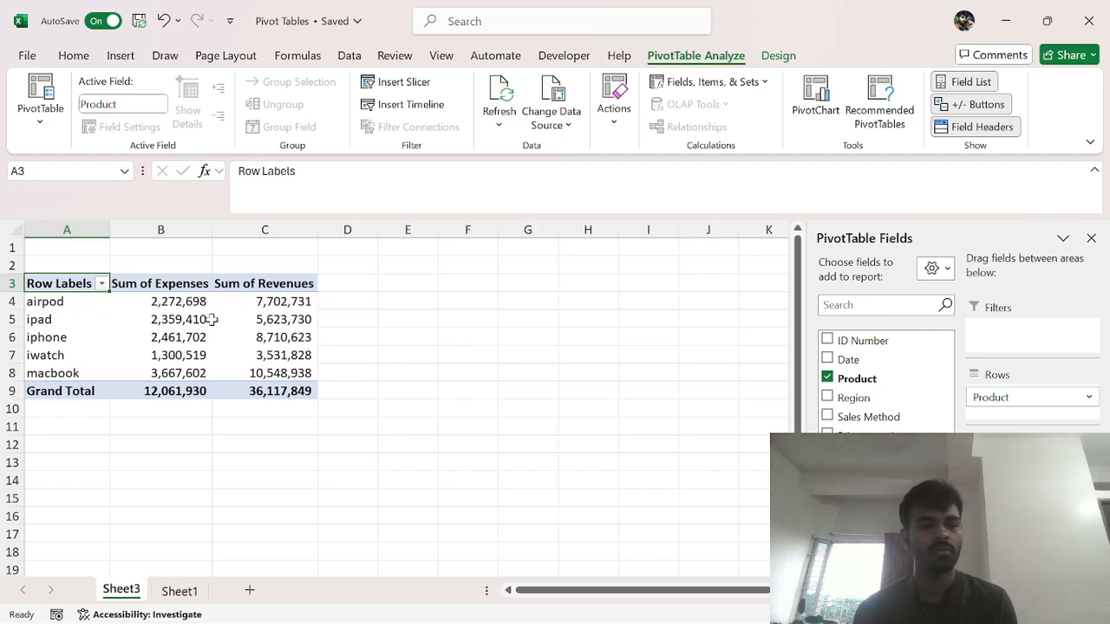
mouse_move(211, 319)
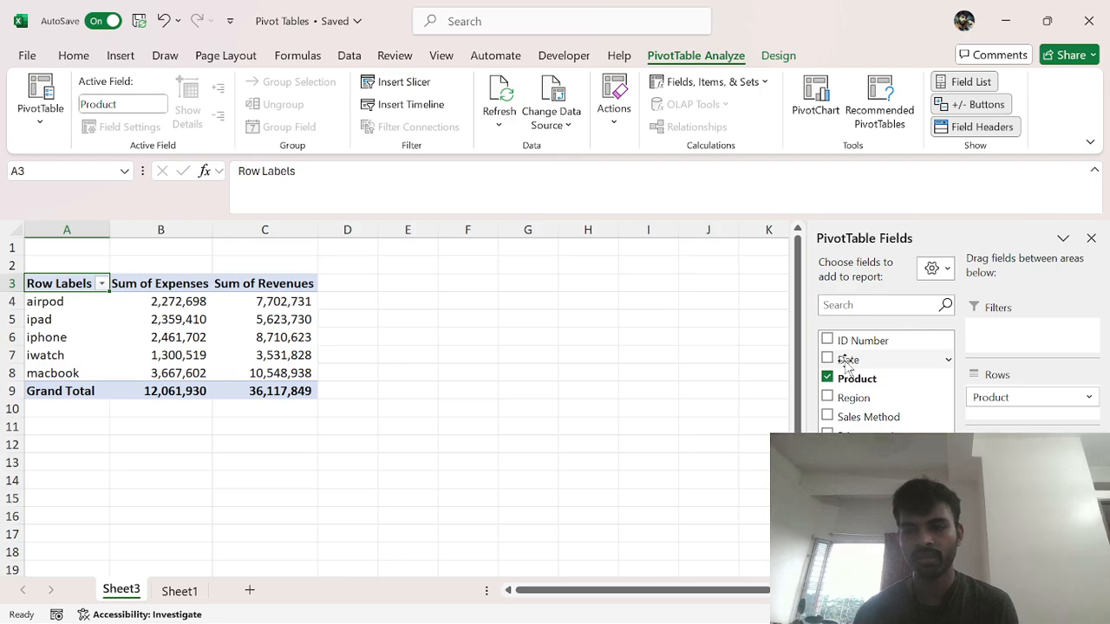
drag(845, 363, 1018, 339)
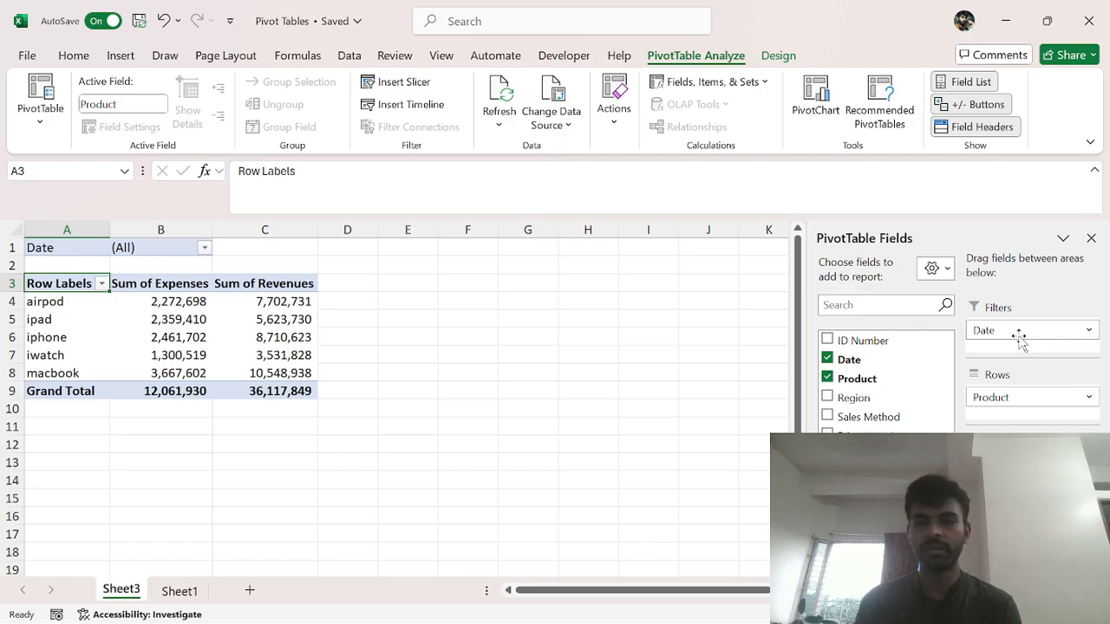
click(206, 248)
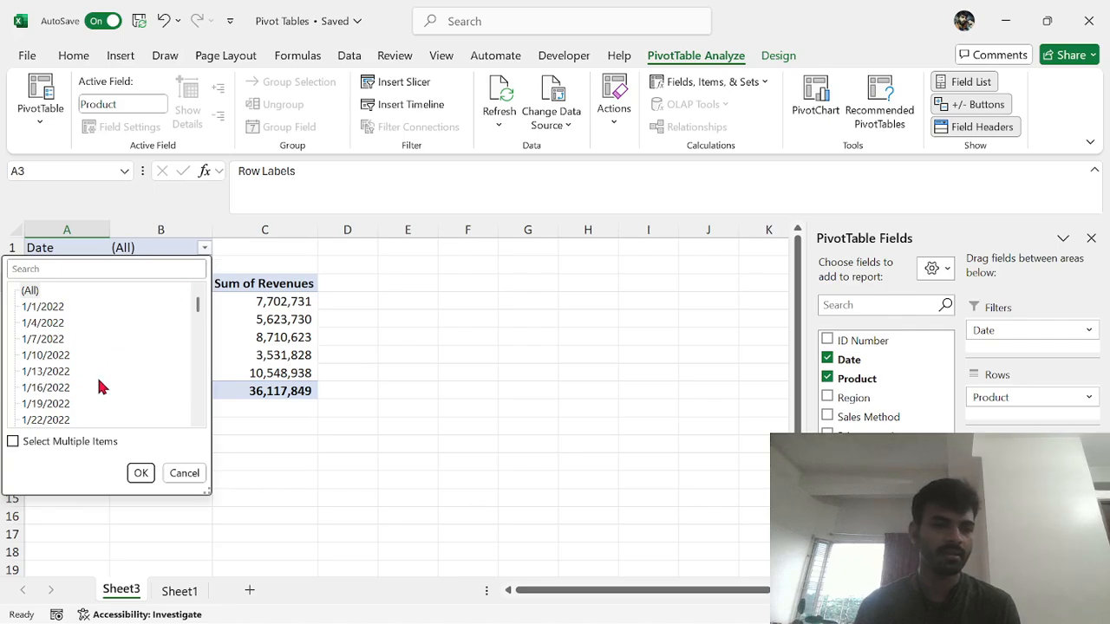
click(64, 376)
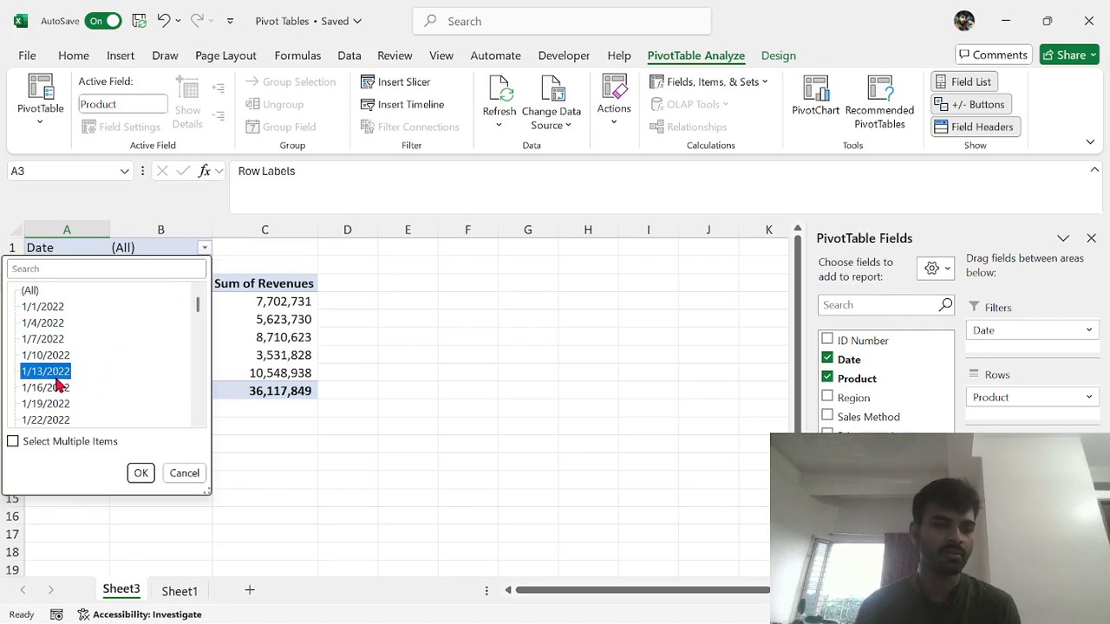
click(144, 476)
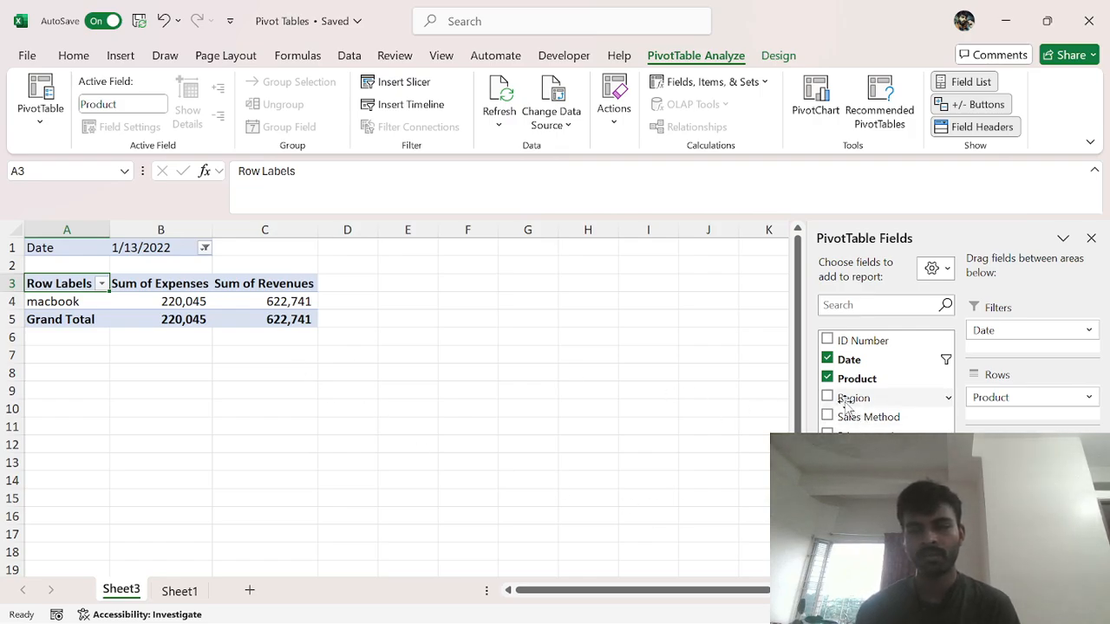
Add Region as a second report filter and set it to North America.
drag(839, 397, 1004, 341)
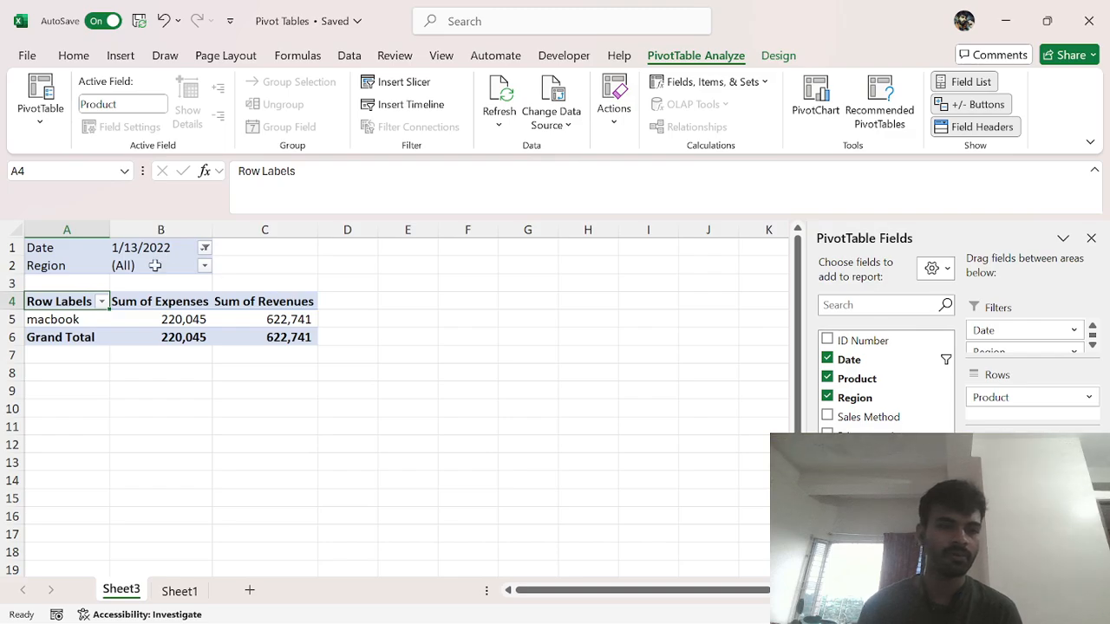
click(204, 267)
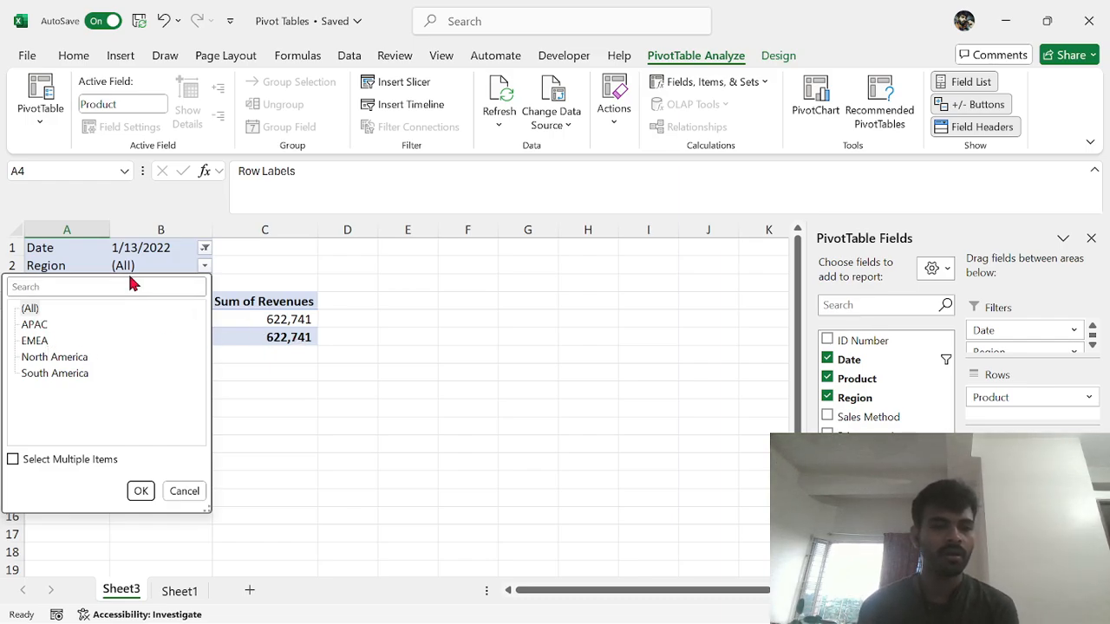
click(59, 361)
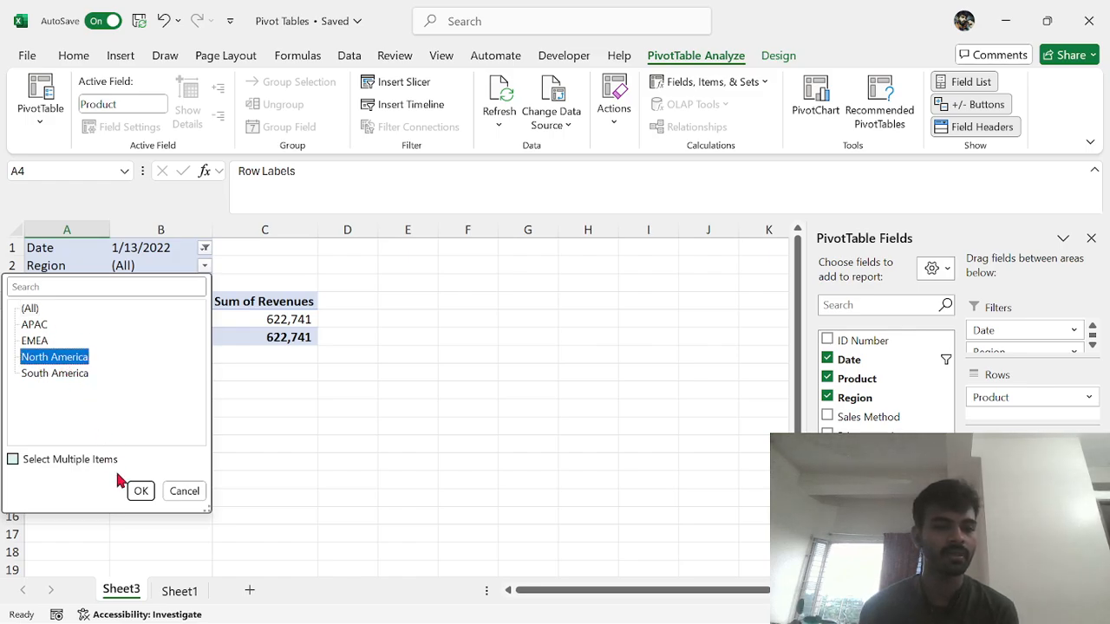
click(142, 498)
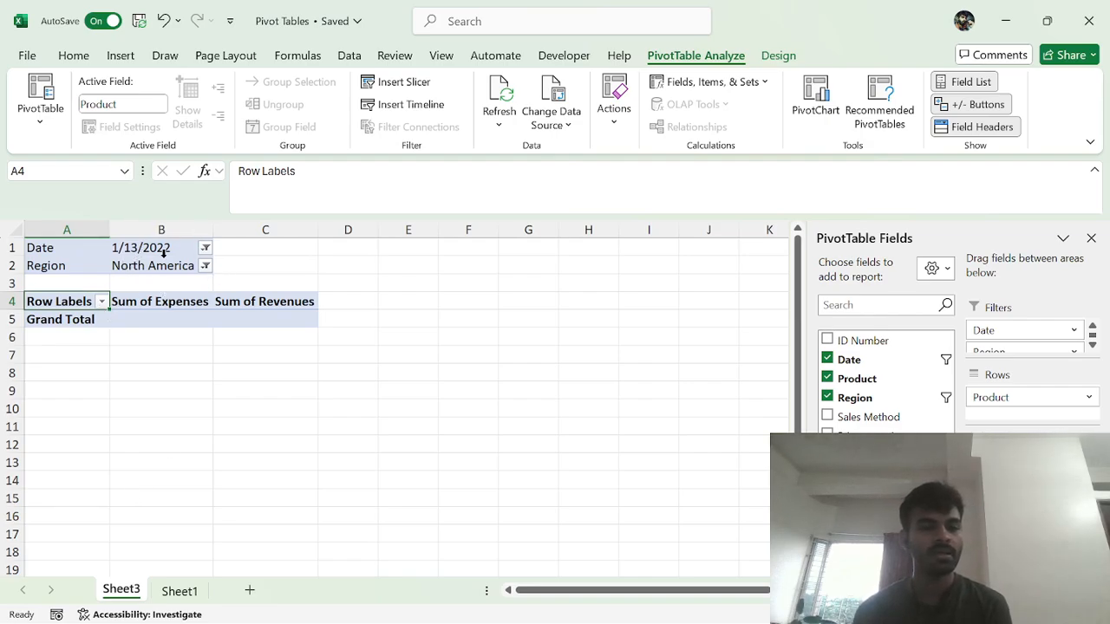
Try the Region filter with South America and reset it to (All).
click(206, 266)
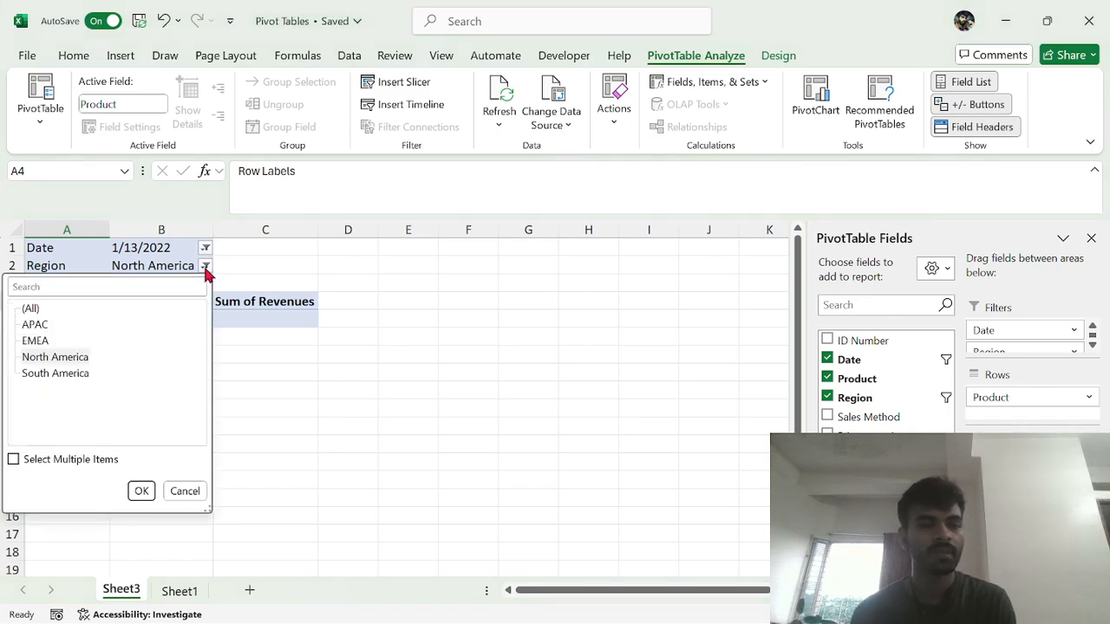
click(80, 374)
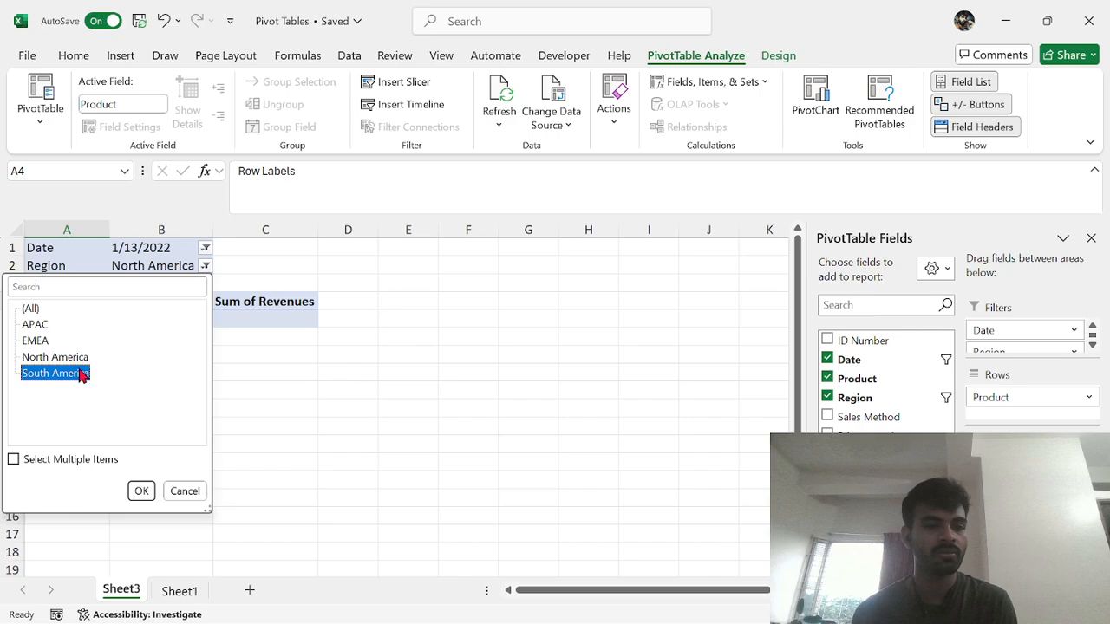
click(141, 490)
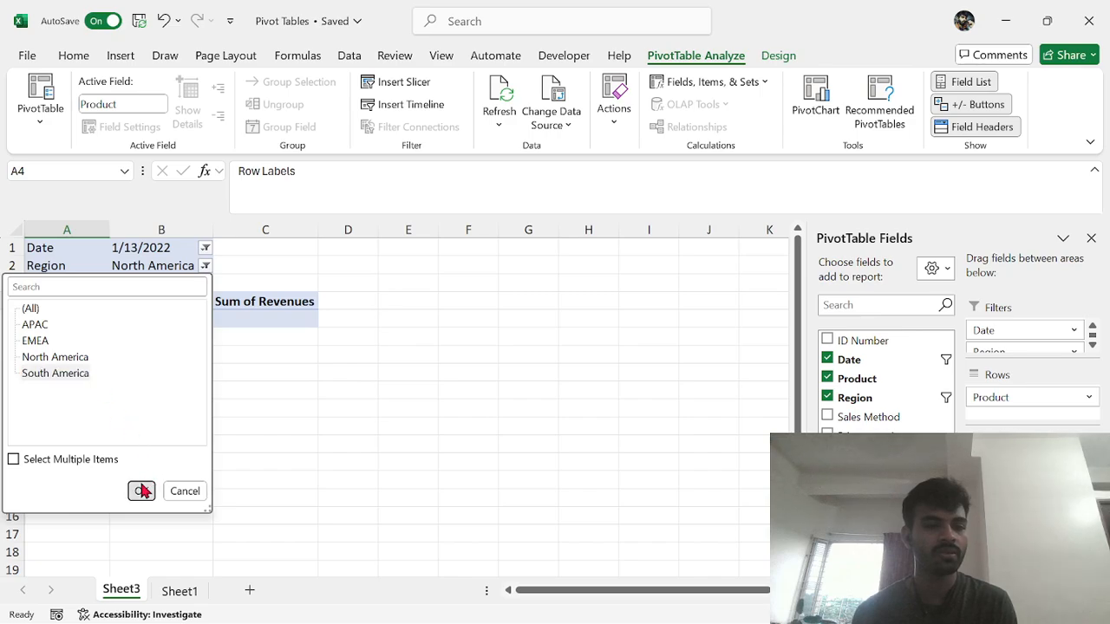
click(205, 267)
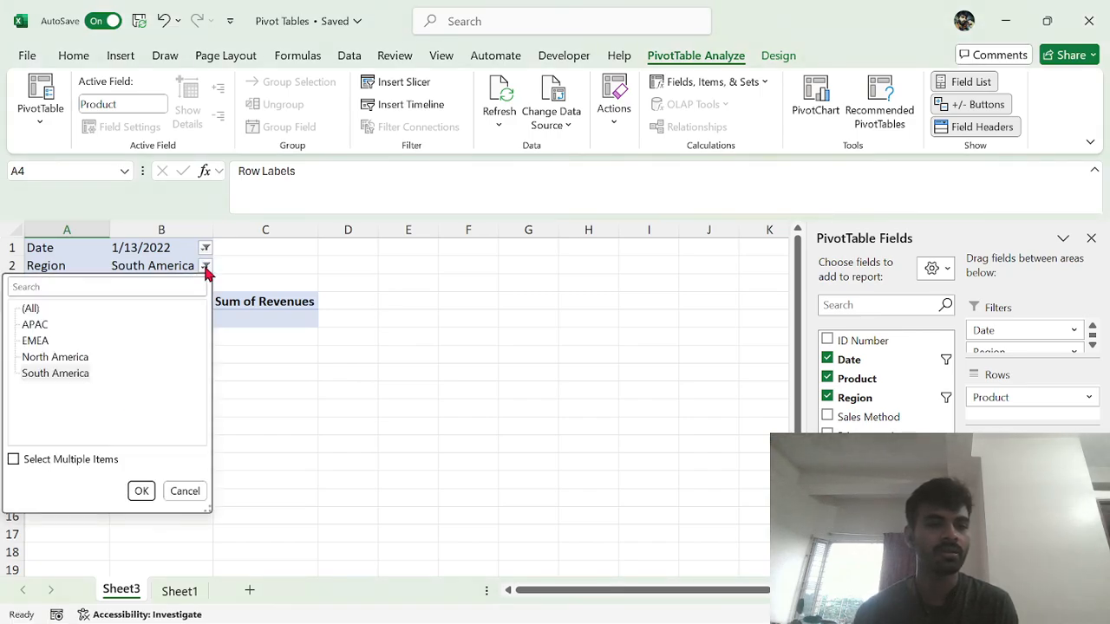
click(30, 310)
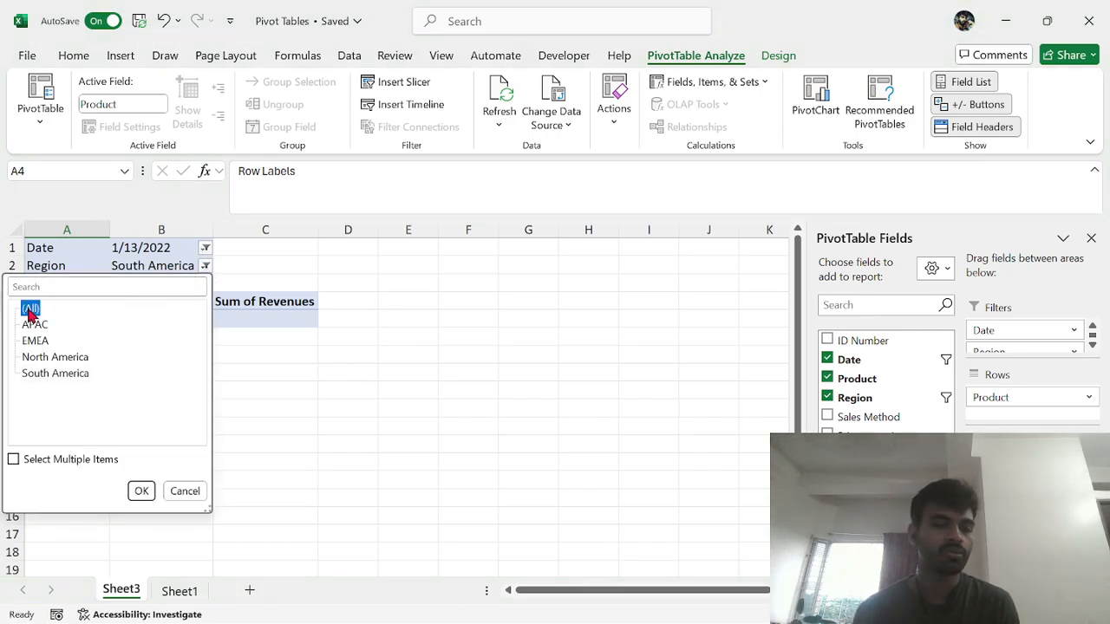
click(138, 492)
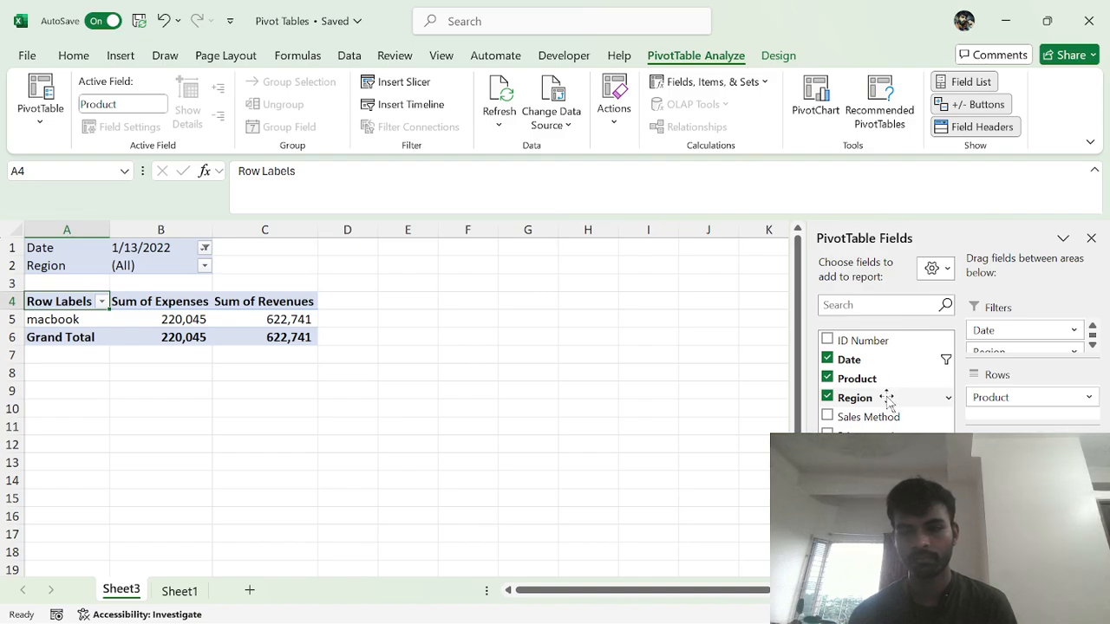
Move Region out of the report filters and into Rows beneath Product.
drag(886, 398, 1006, 421)
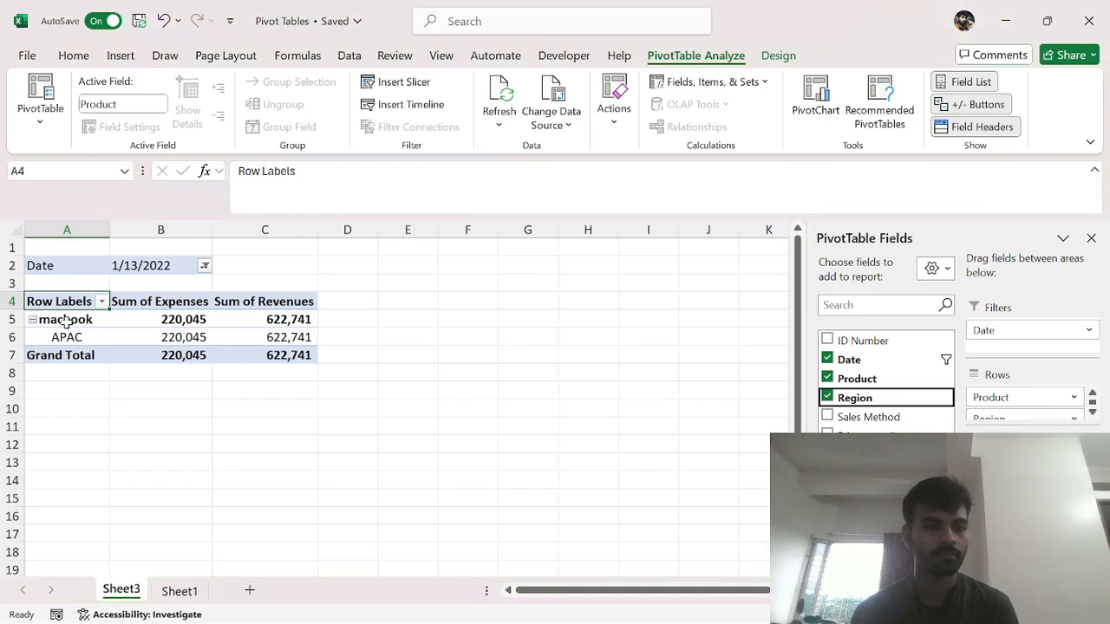
click(98, 301)
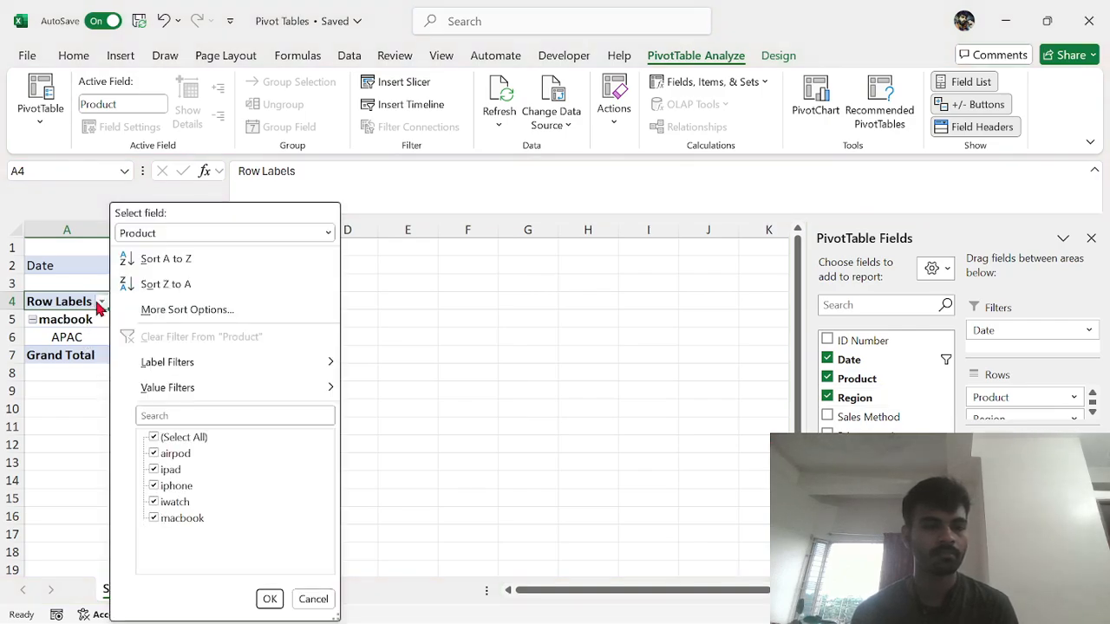
click(471, 381)
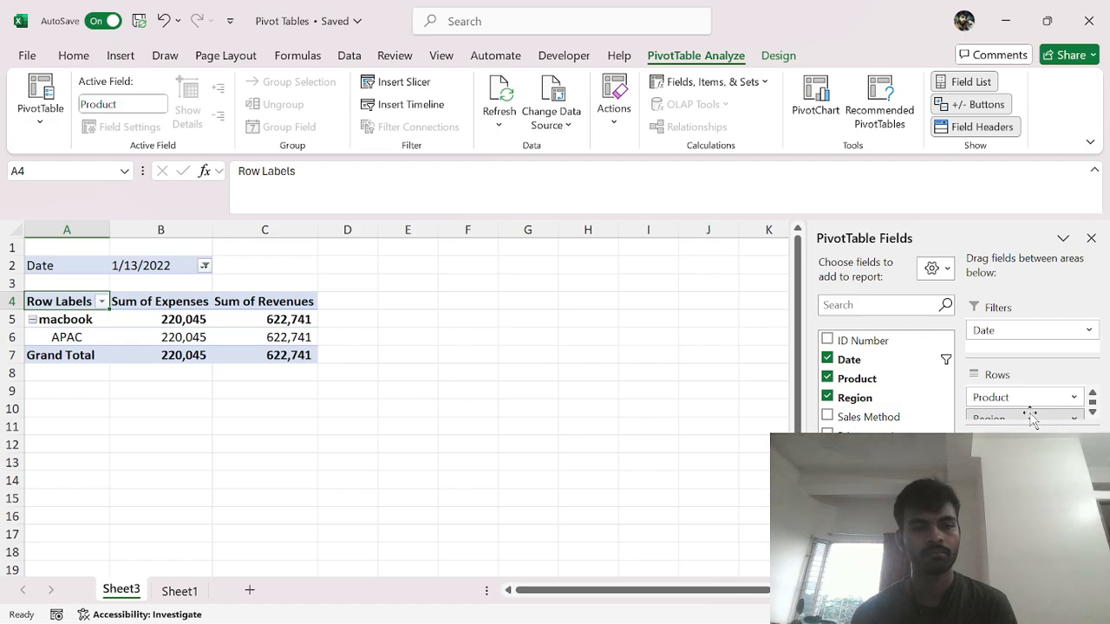
Try Region as a report filter set to APAC, and return it to Rows beneath Product.
drag(1032, 418, 974, 366)
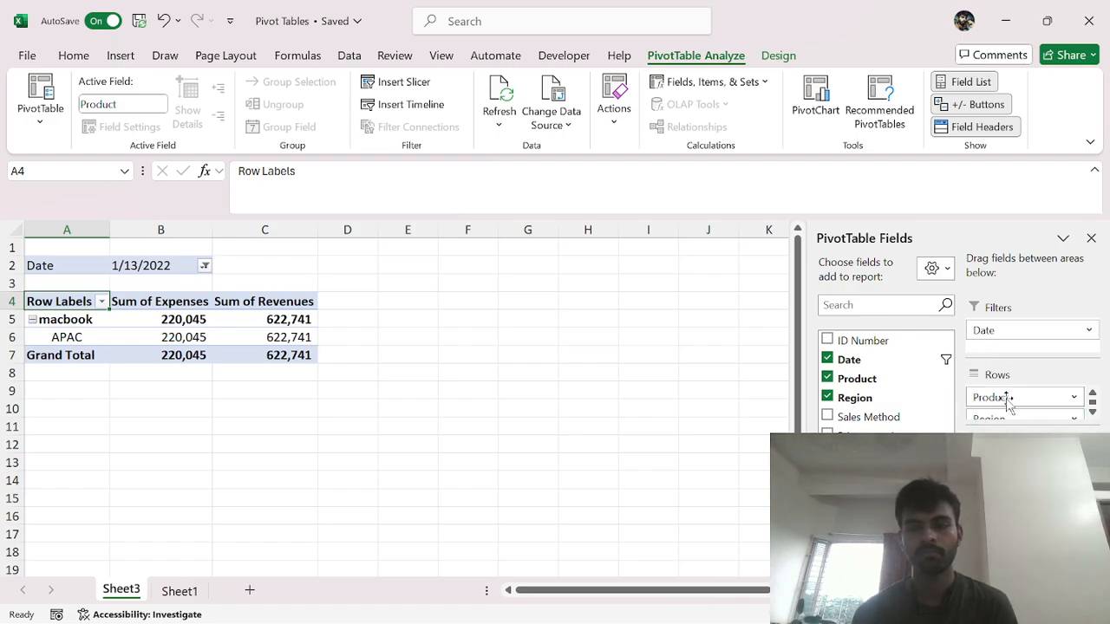
drag(1003, 418, 989, 347)
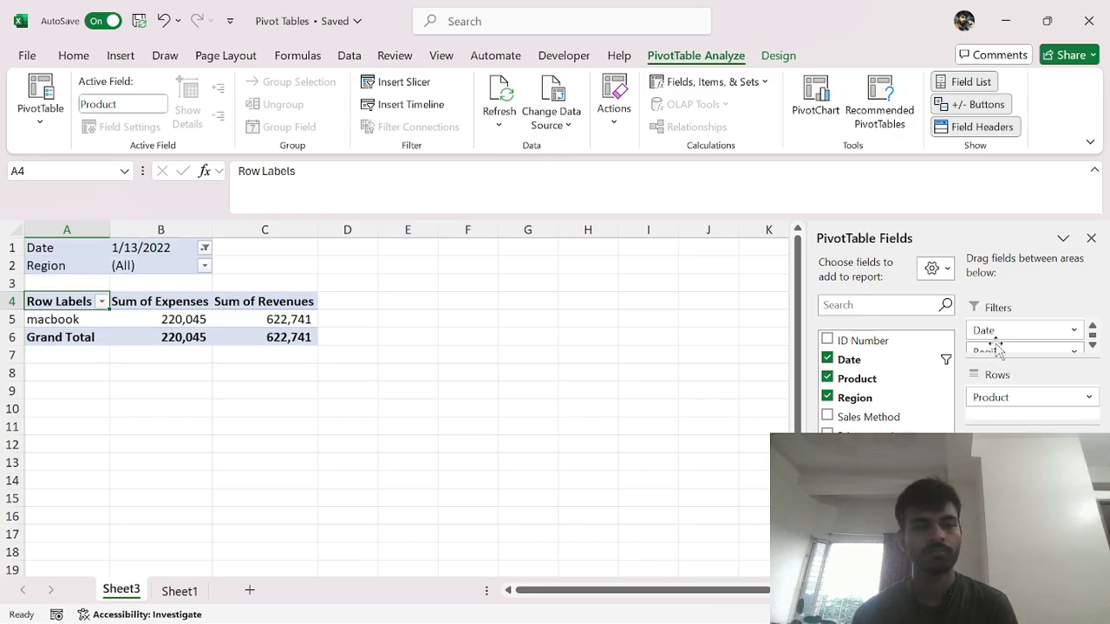
click(204, 269)
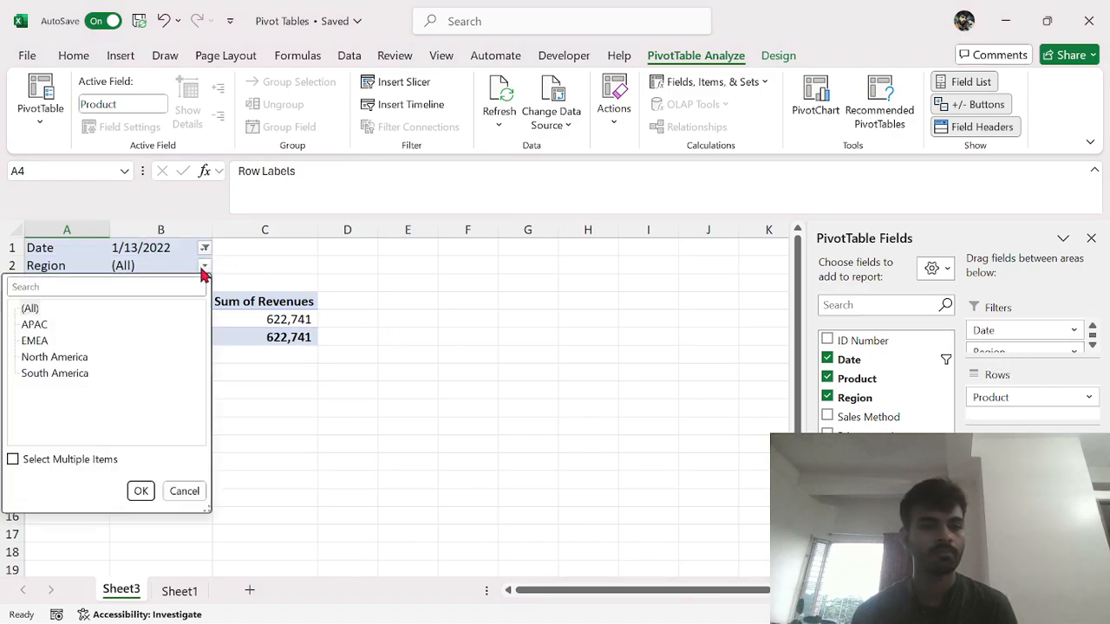
click(35, 324)
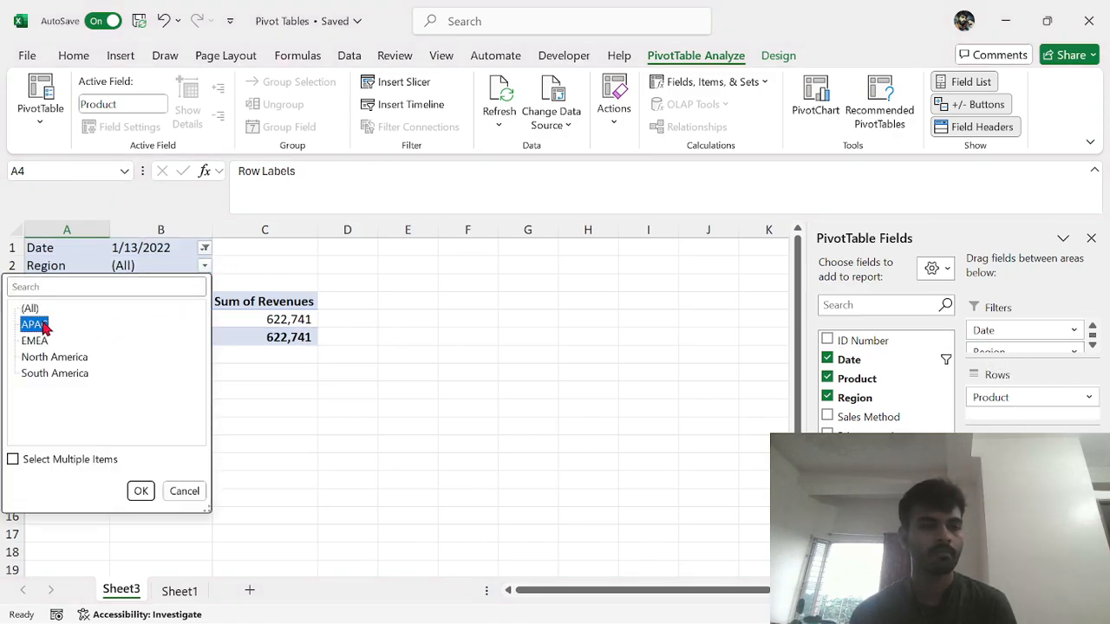
click(153, 492)
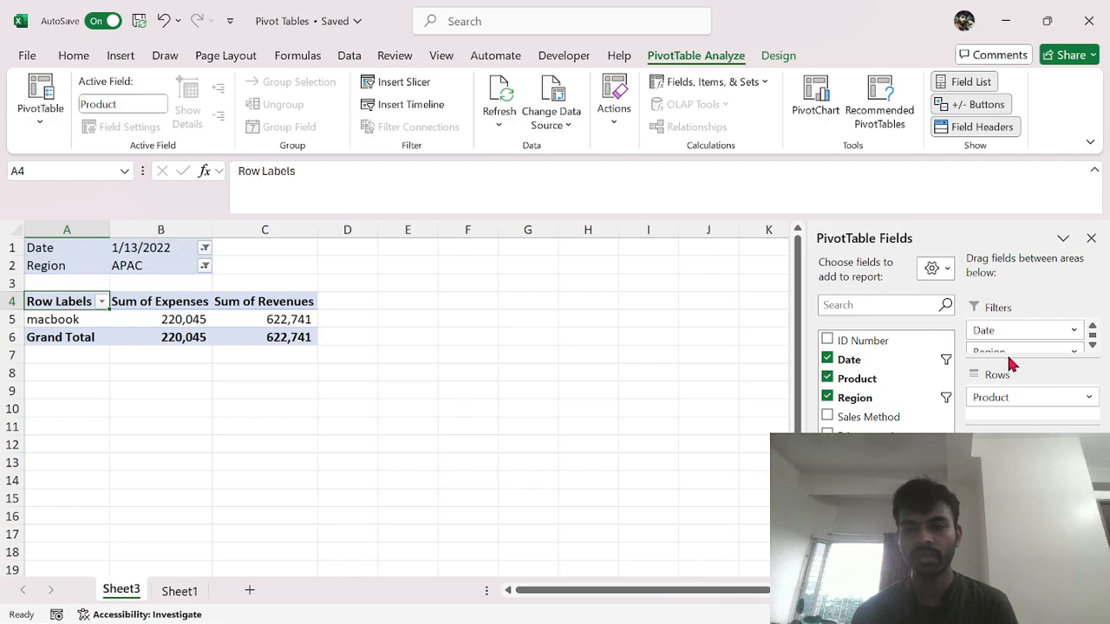
mouse_move(1022, 354)
mouse_down()
mouse_move(1032, 415)
mouse_move(1056, 416)
mouse_move(1045, 410)
mouse_up()
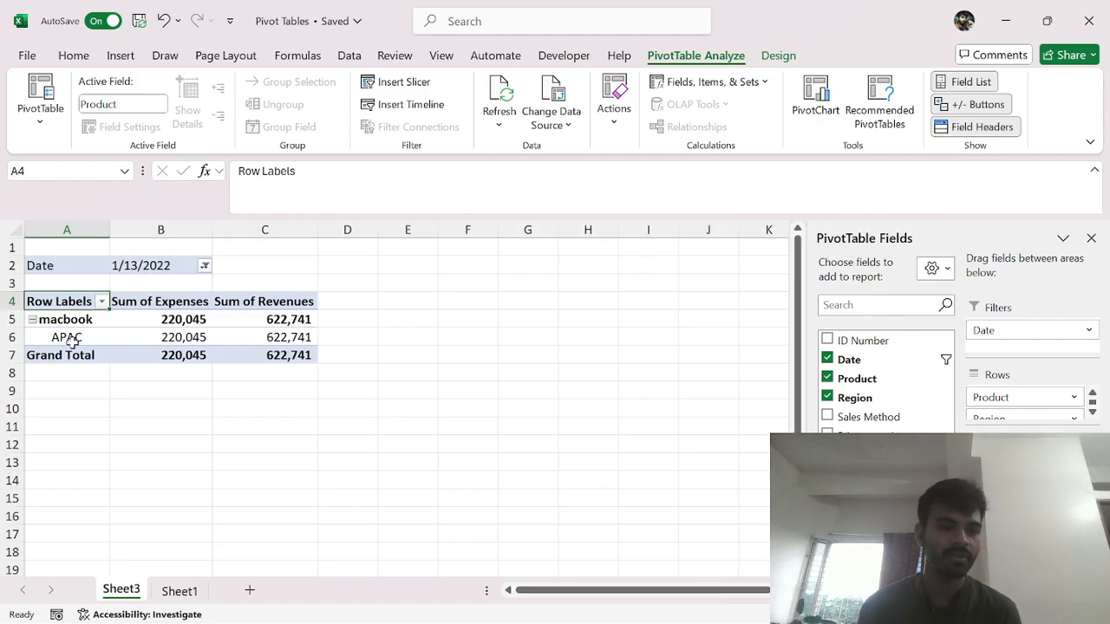
mouse_move(180, 328)
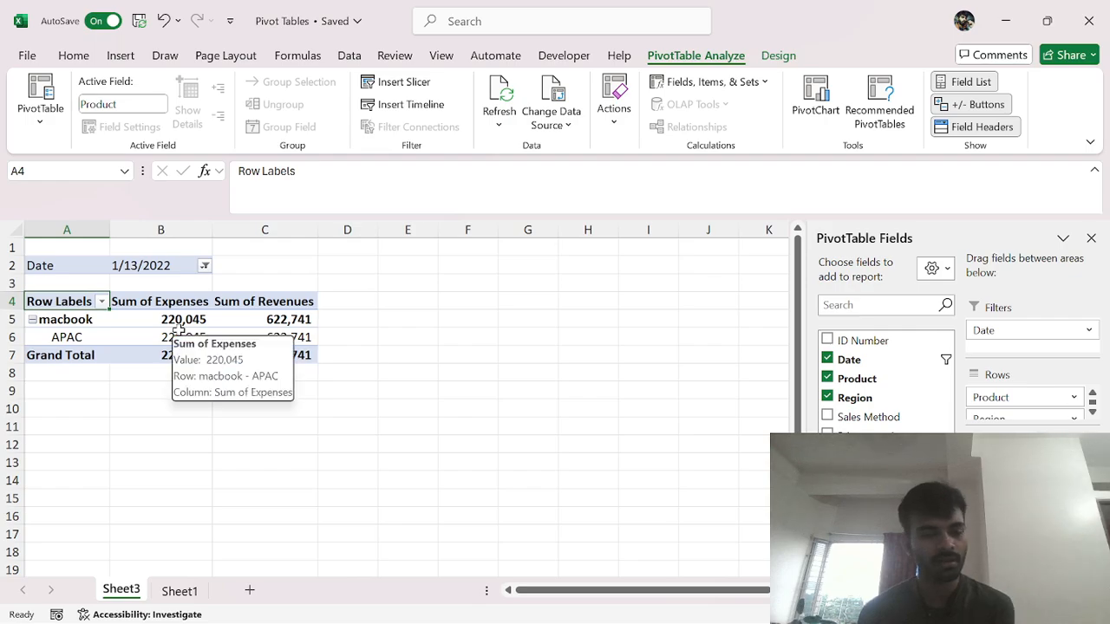
mouse_move(304, 334)
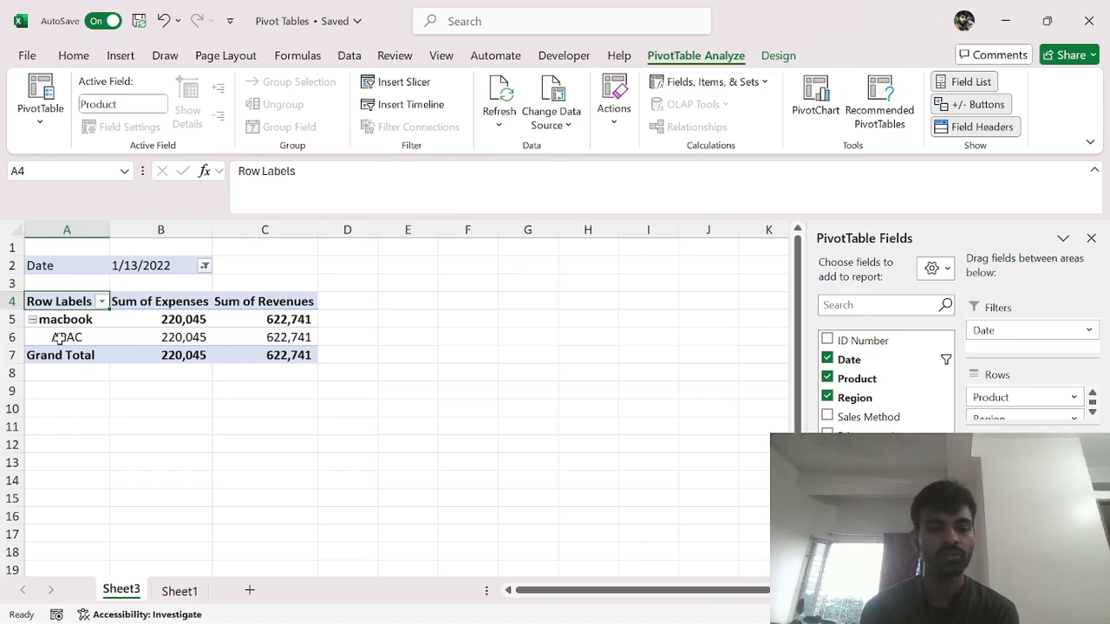
mouse_move(67, 339)
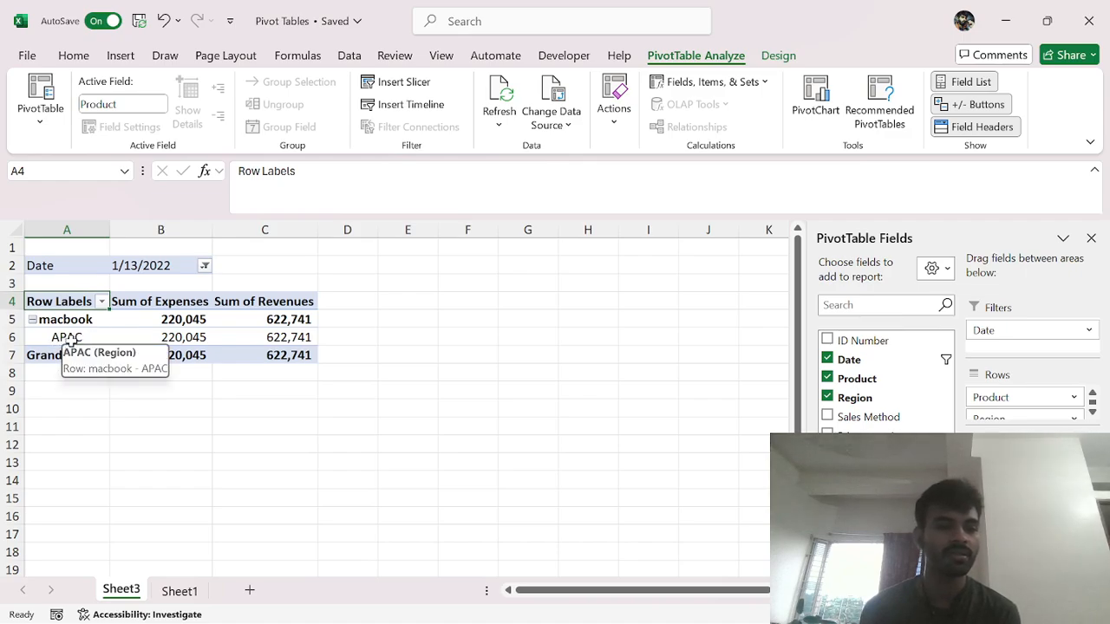
Reset the Date filter to (All) and review the expenses and revenues of every product and region.
click(205, 267)
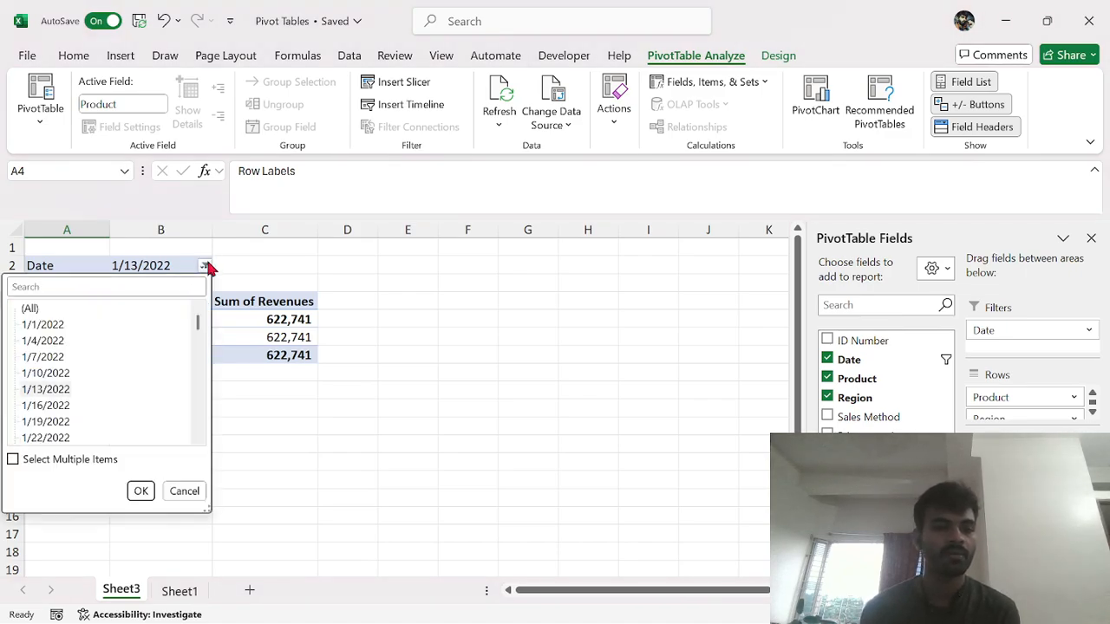
click(31, 311)
click(141, 491)
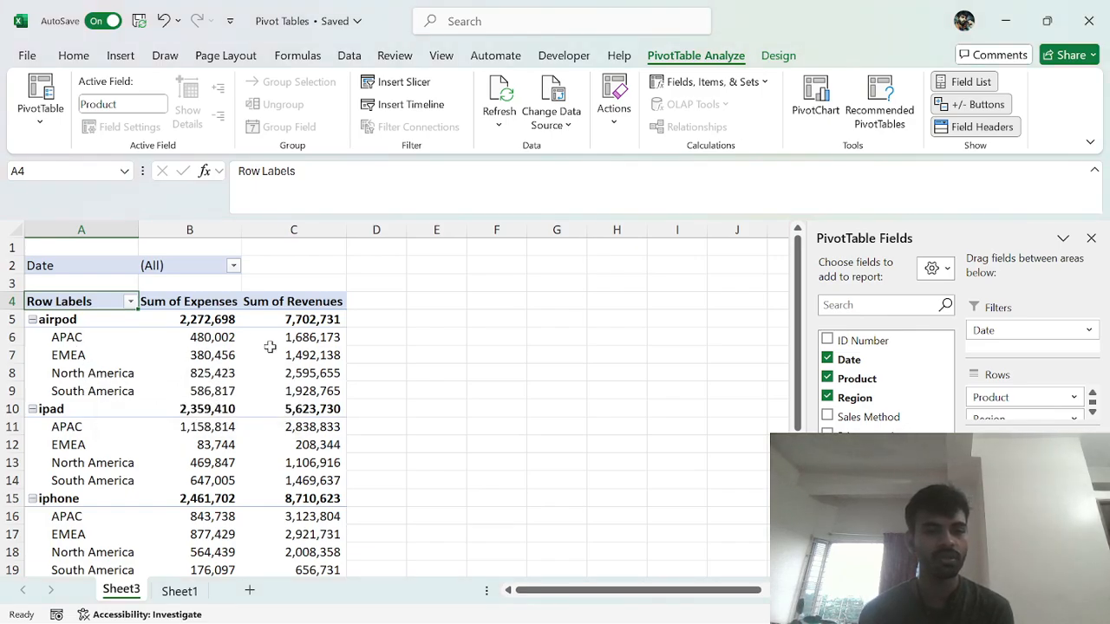
scroll(330, 459, down, 5)
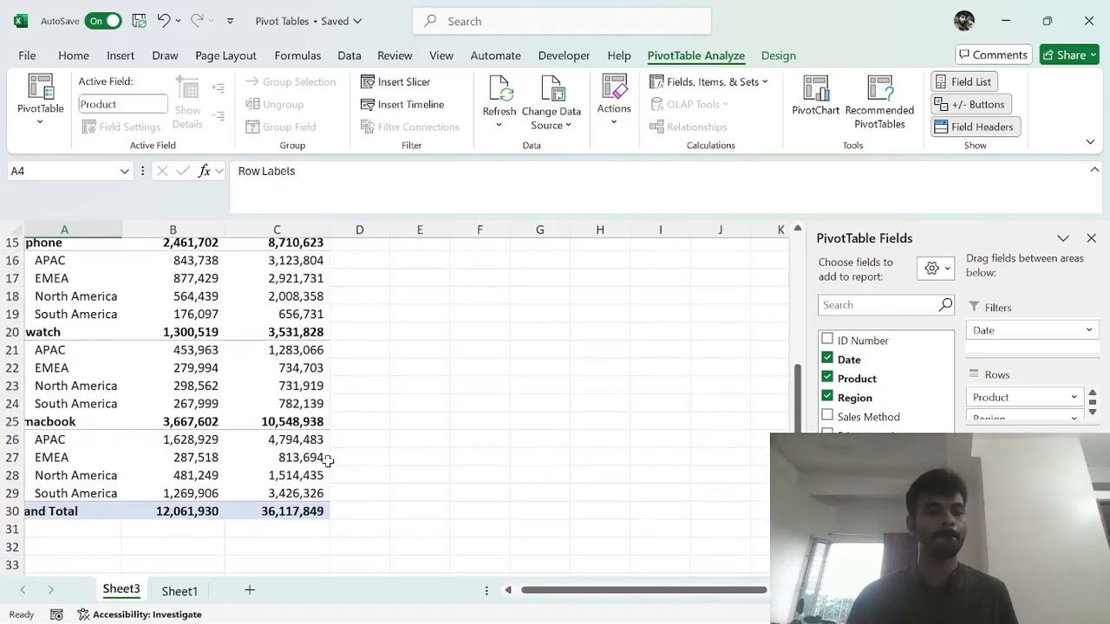
scroll(217, 459, left, 1)
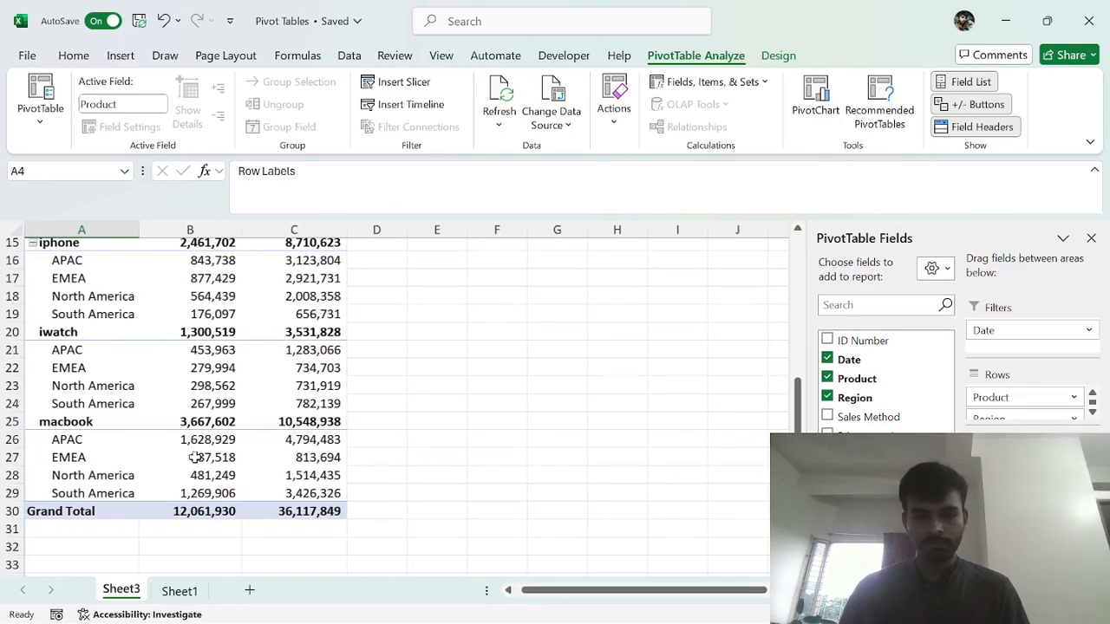
scroll(195, 390, up, 5)
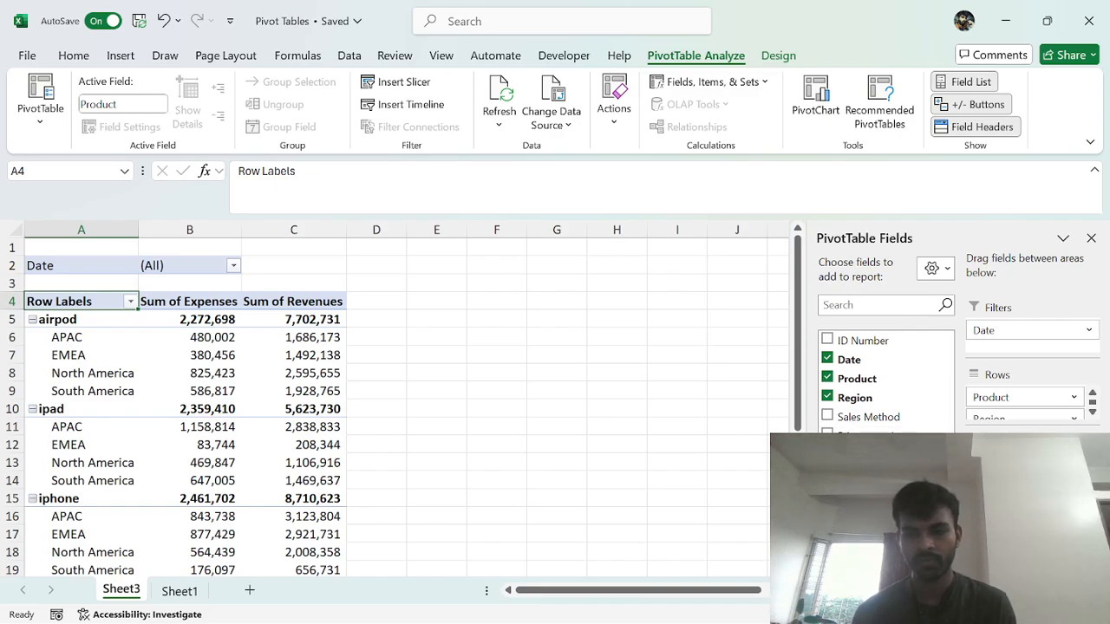
Add Cost per unit to the PivotTable values between Expenses and Revenues, and summarize it by Average.
drag(876, 475, 1023, 542)
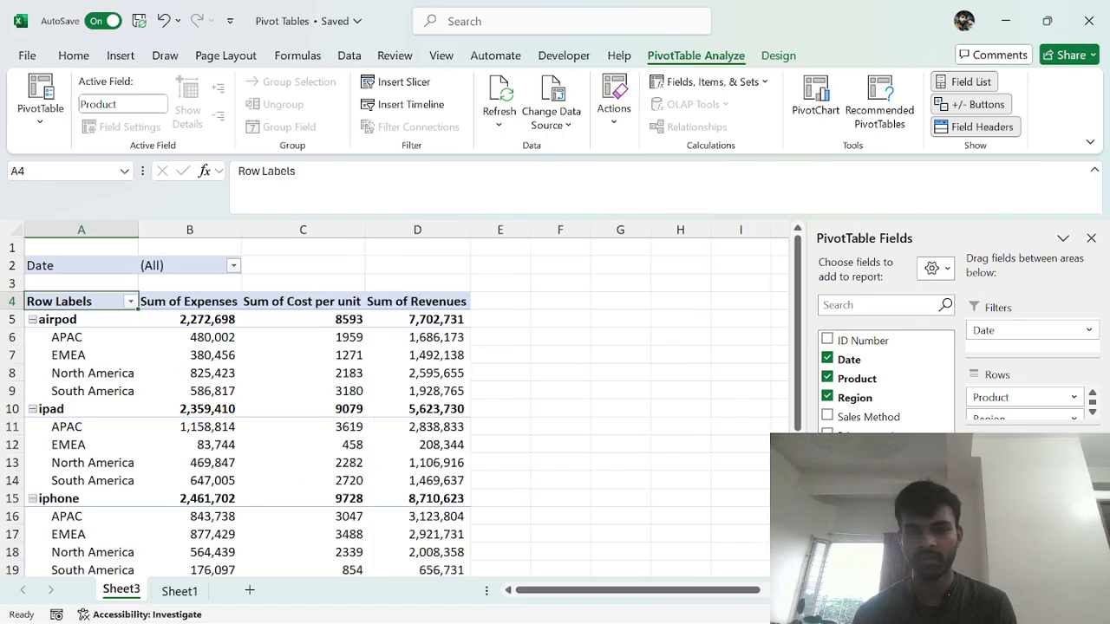
click(353, 301)
right_click(353, 300)
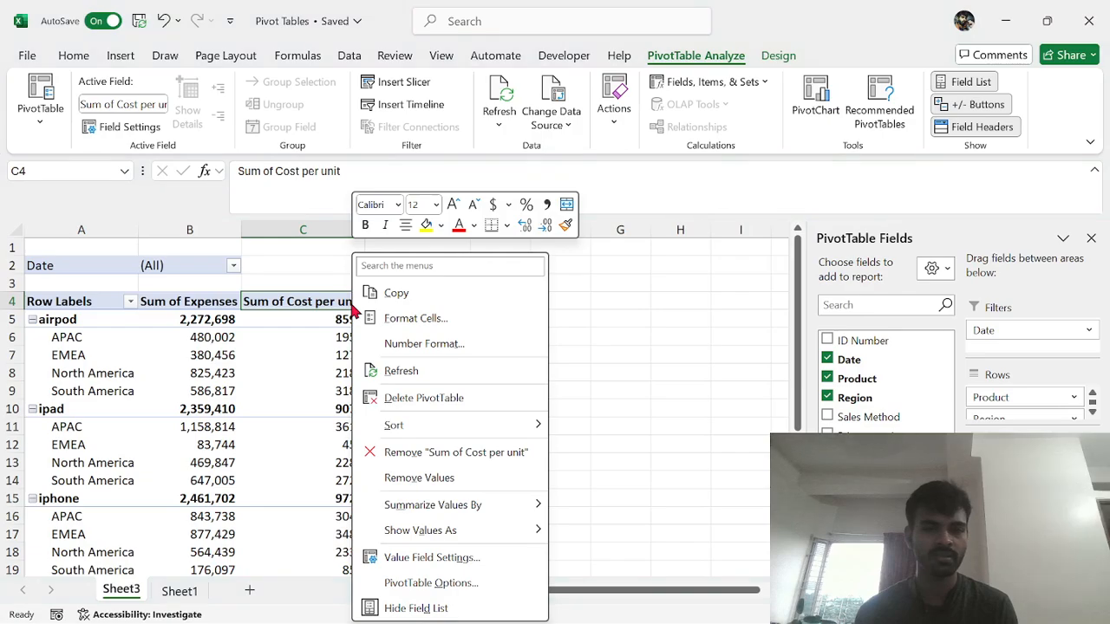
mouse_move(485, 498)
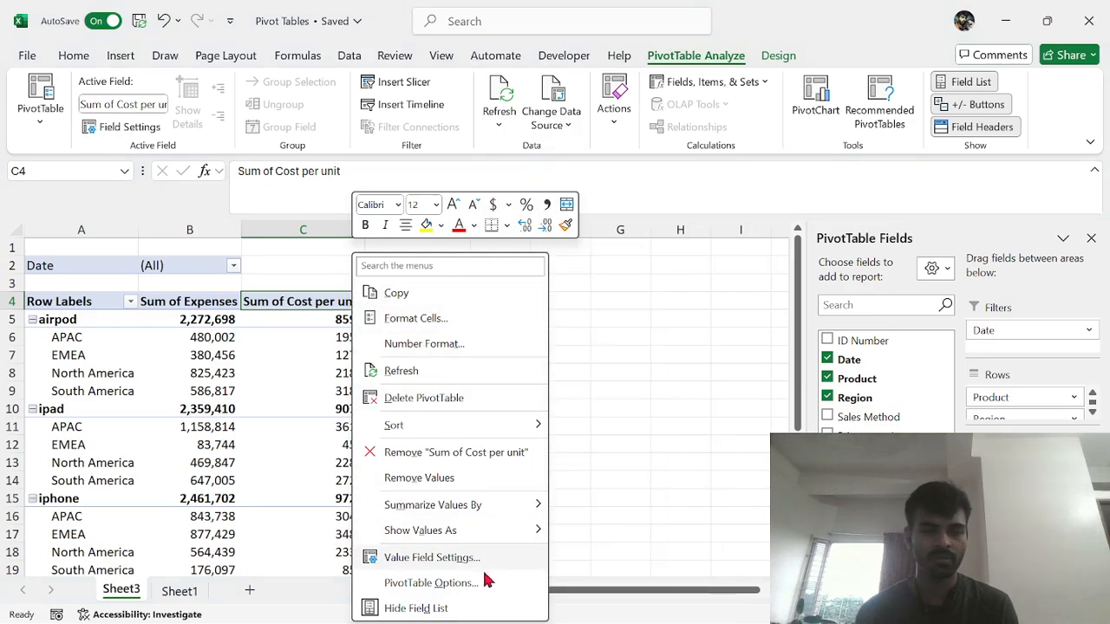
mouse_move(488, 425)
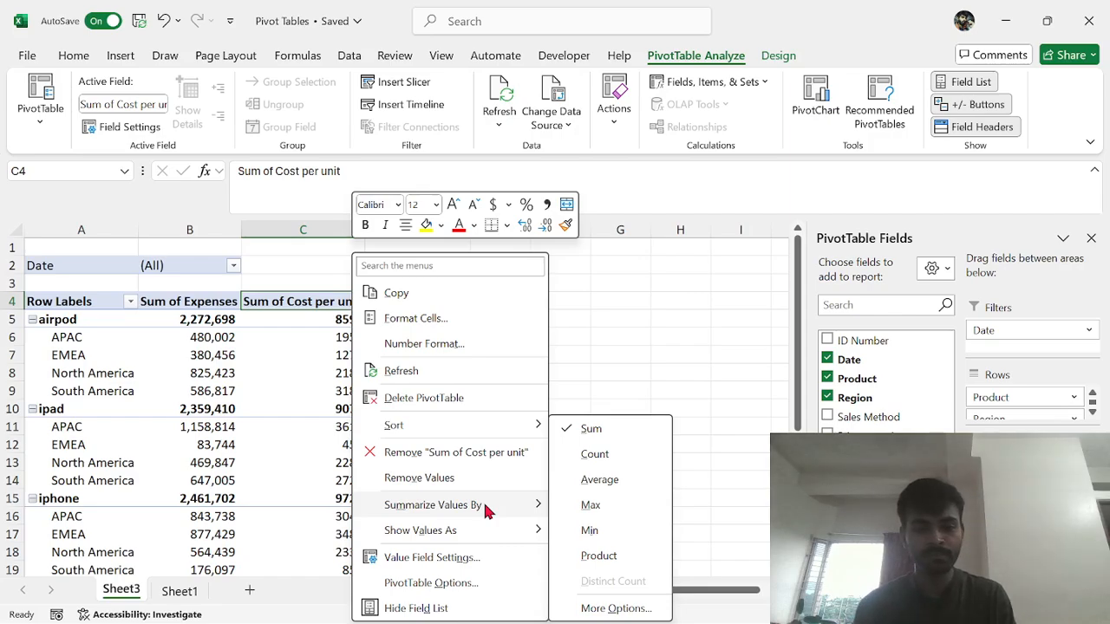
click(607, 482)
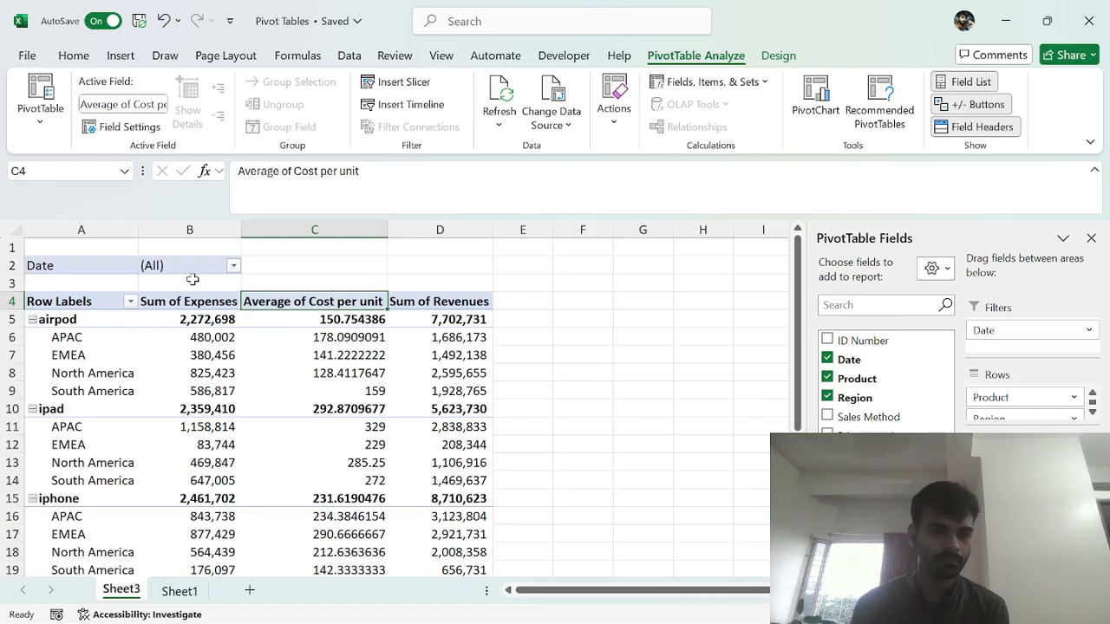
Restrict the PivotTable's Date filter to 1/1/2022.
click(233, 267)
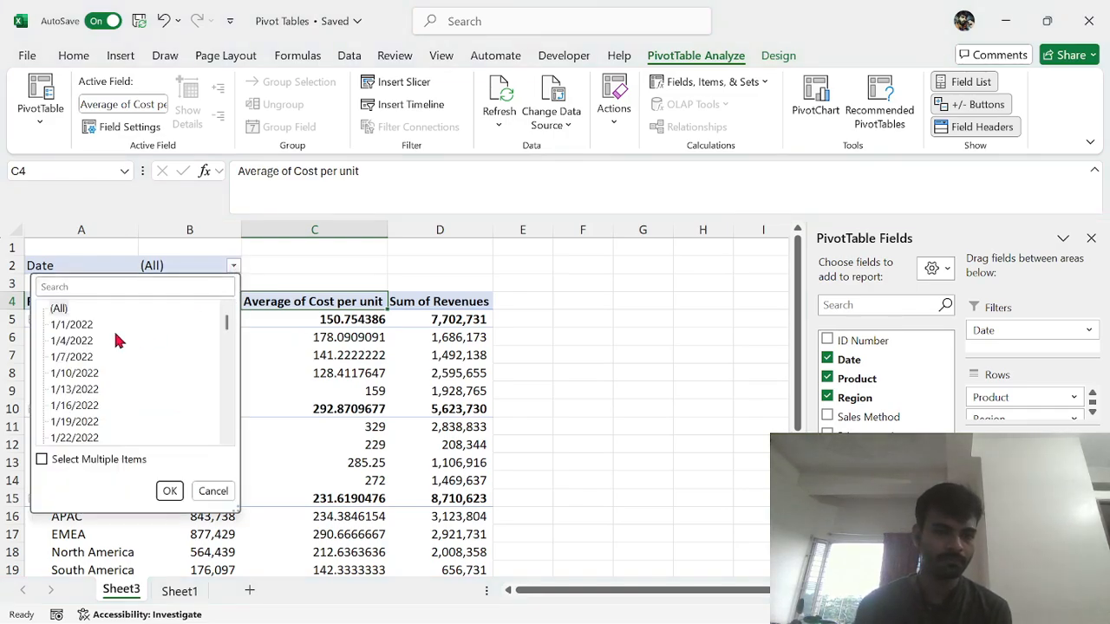
click(81, 326)
click(169, 491)
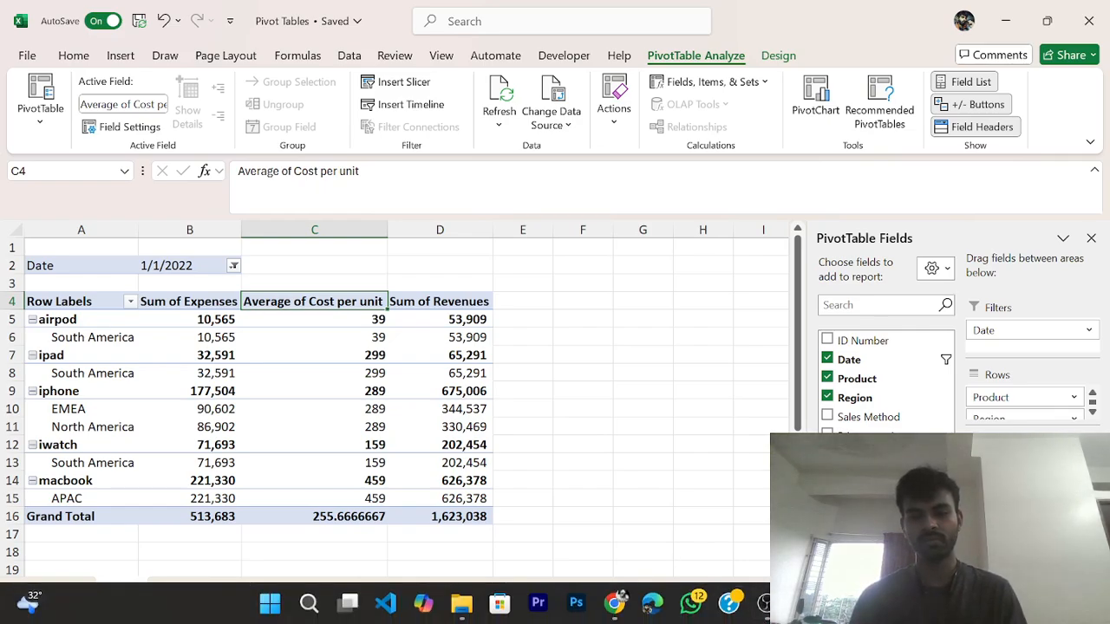
click(763, 604)
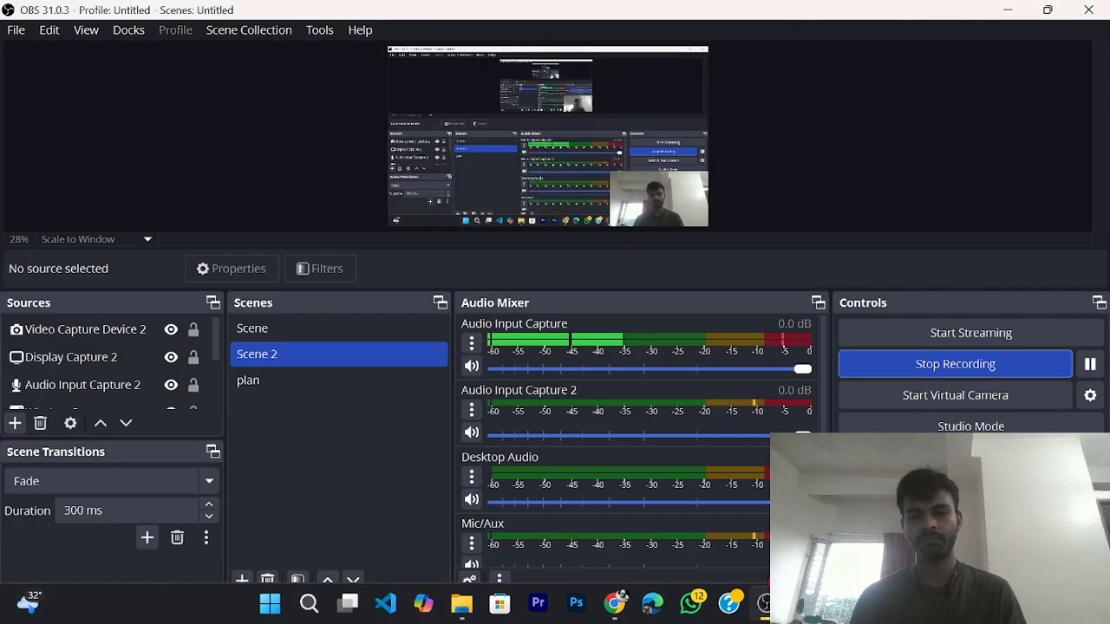